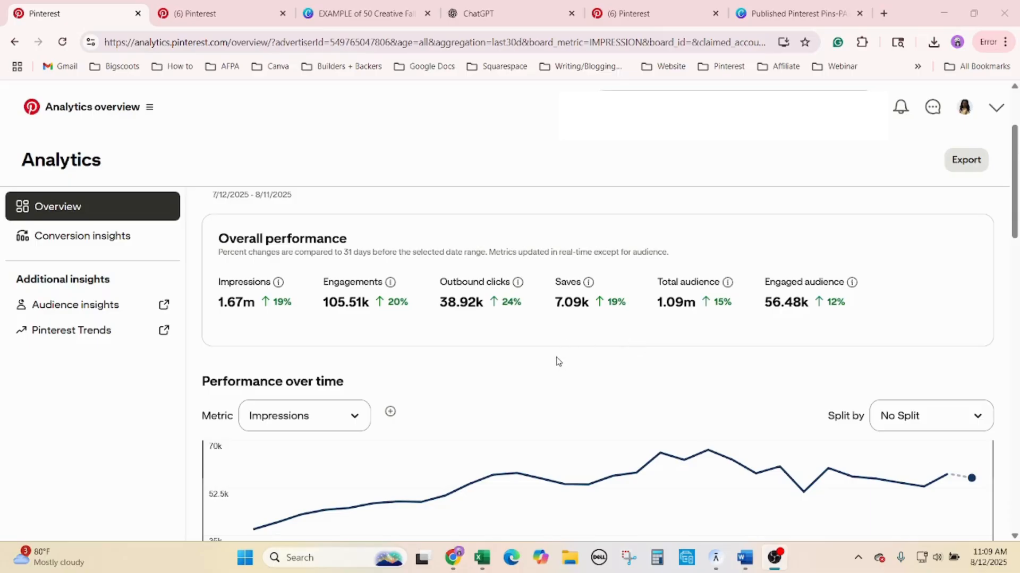
Step: Look through the created pins on the Simply Holistic Wellness Pinterest profile, from the moving abroad pins to the holiday gift pins
{"action": "left_click", "coordinate": [262, 6]}
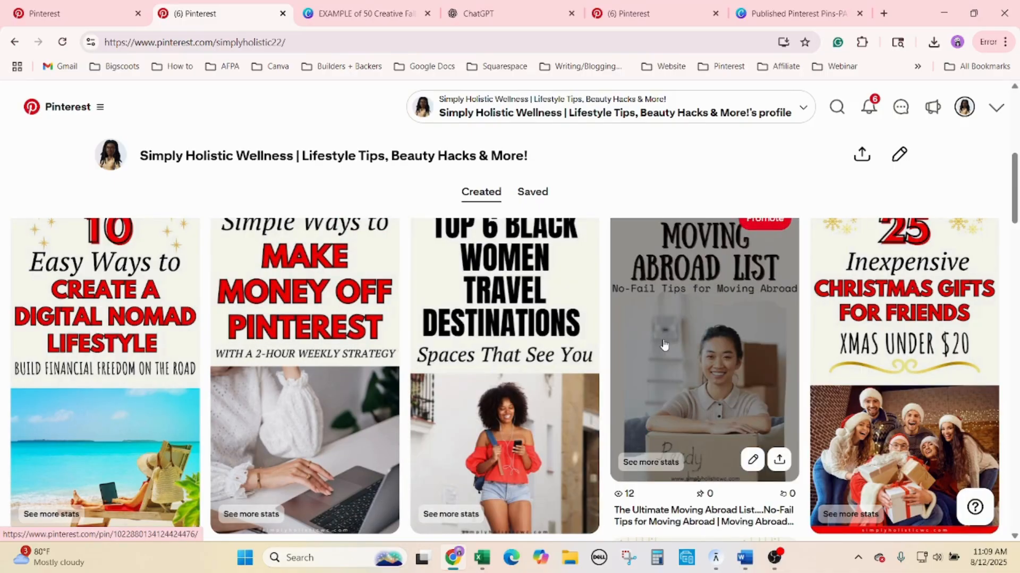
{"action": "scroll", "coordinate": [663, 344], "scroll_direction": "down", "scroll_amount": 5}
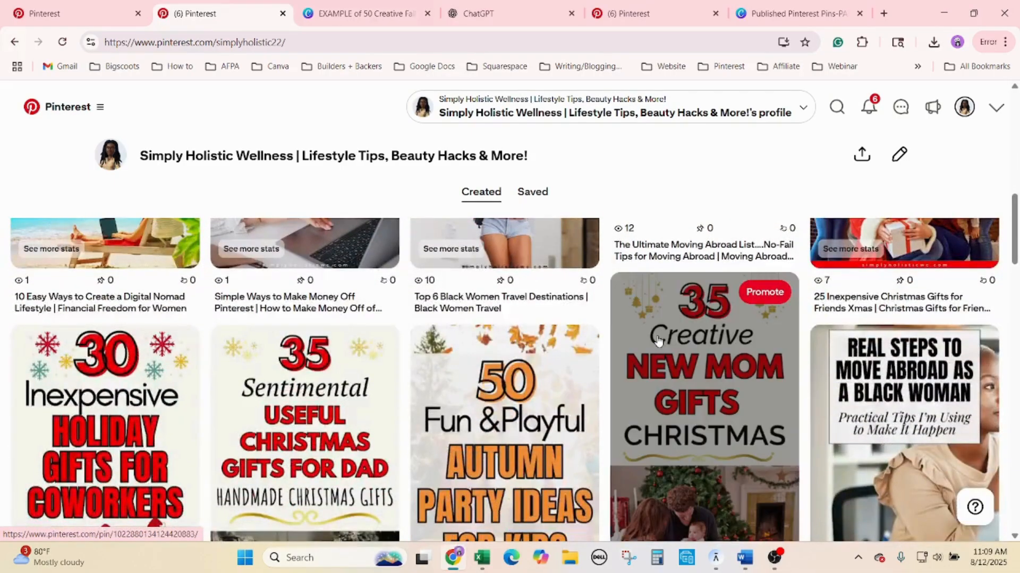
{"action": "scroll", "coordinate": [659, 342], "scroll_direction": "down", "scroll_amount": 3}
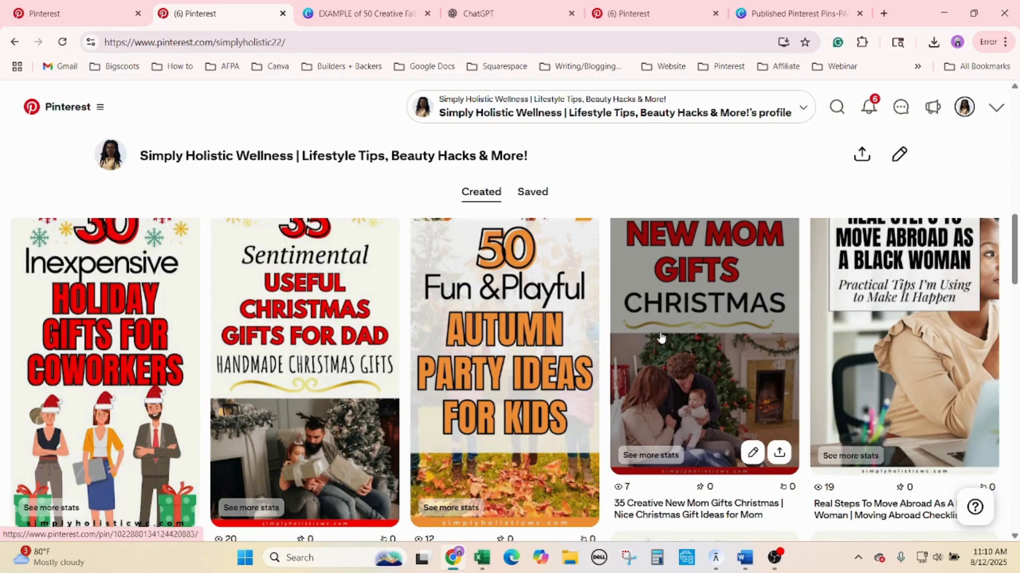
{"action": "scroll", "coordinate": [661, 337], "scroll_direction": "down", "scroll_amount": 5}
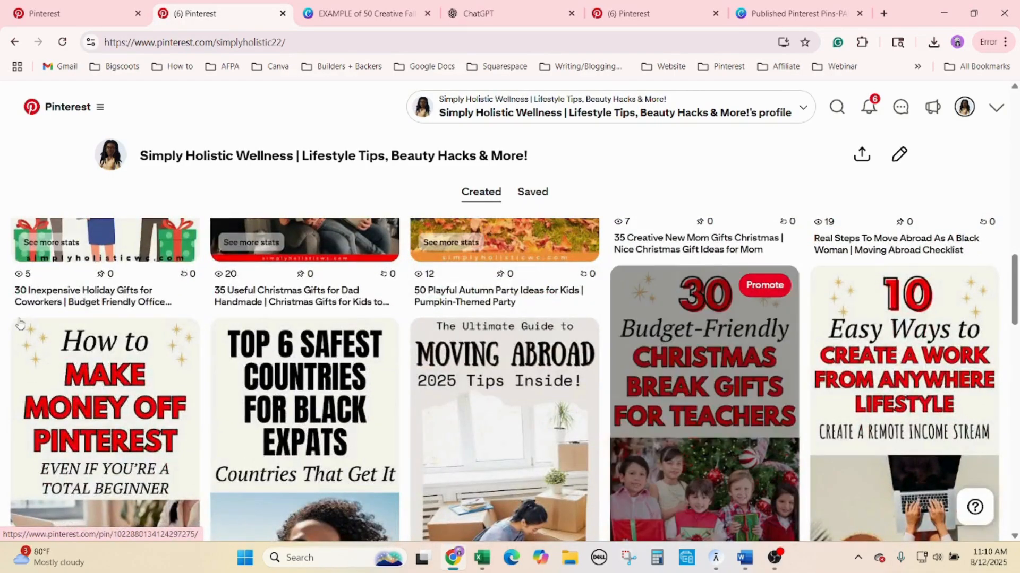
{"action": "key", "text": "alt+Tab"}
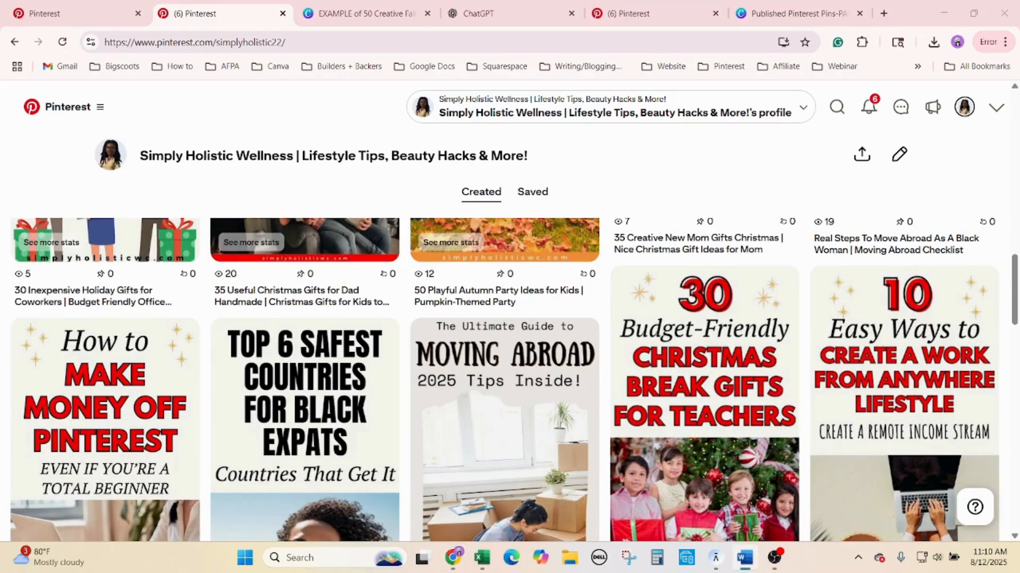
Step: Switch to the Canva fall conversation starters design and download pages 1–3 as PNG images
{"action": "left_click", "coordinate": [352, 11]}
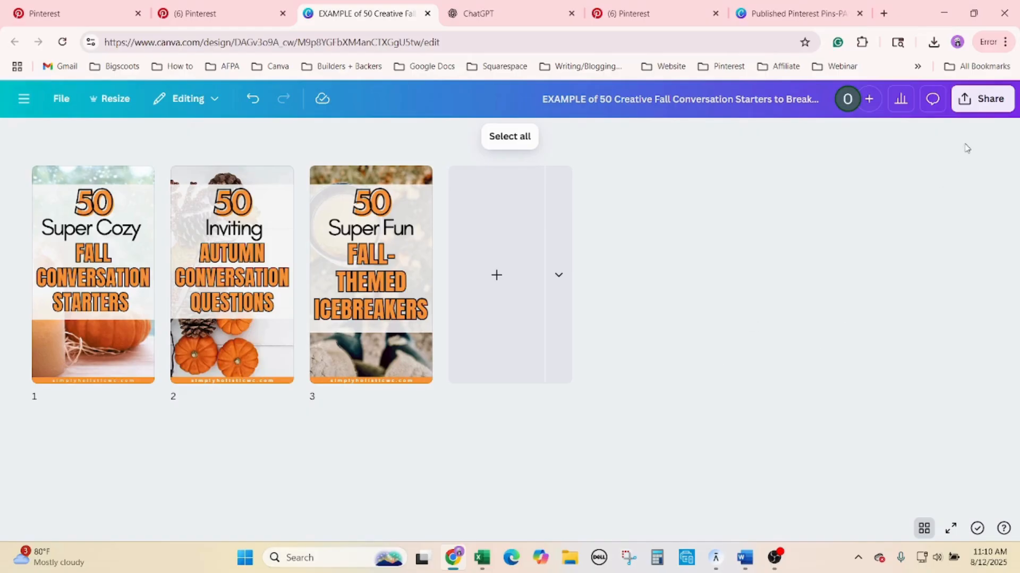
{"action": "left_click", "coordinate": [985, 107]}
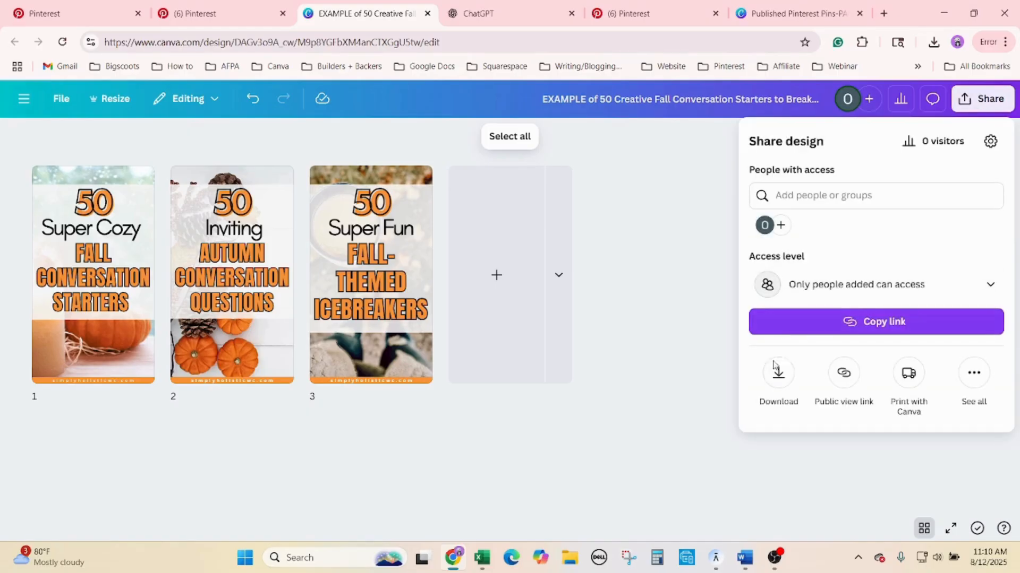
{"action": "left_click", "coordinate": [618, 276]}
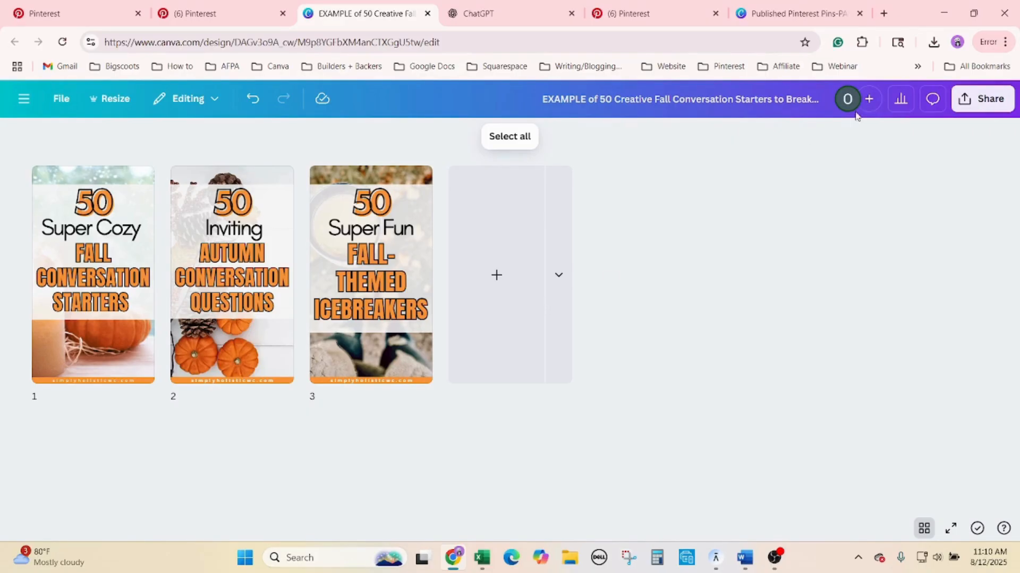
{"action": "left_click", "coordinate": [963, 99]}
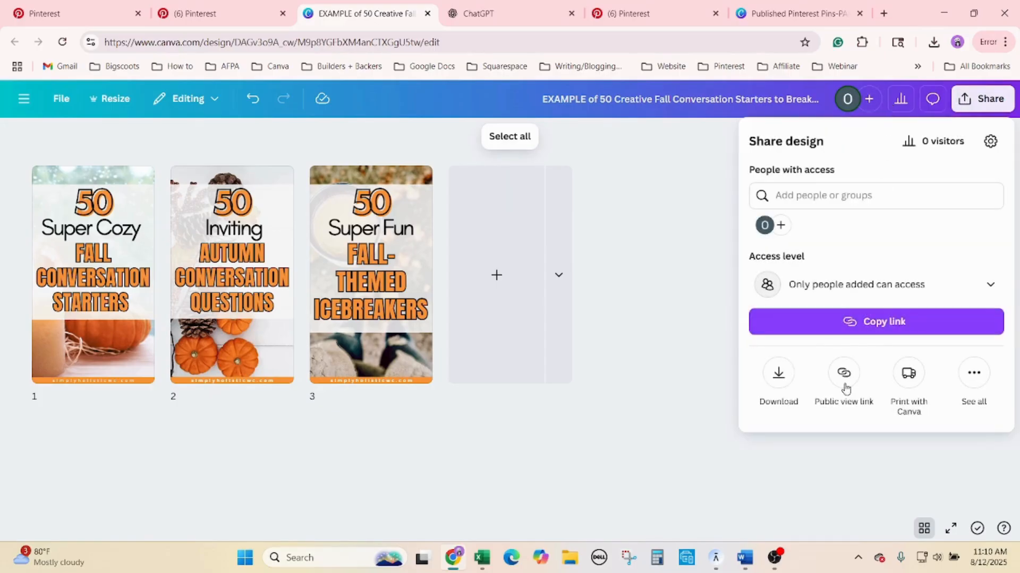
{"action": "left_click", "coordinate": [779, 373]}
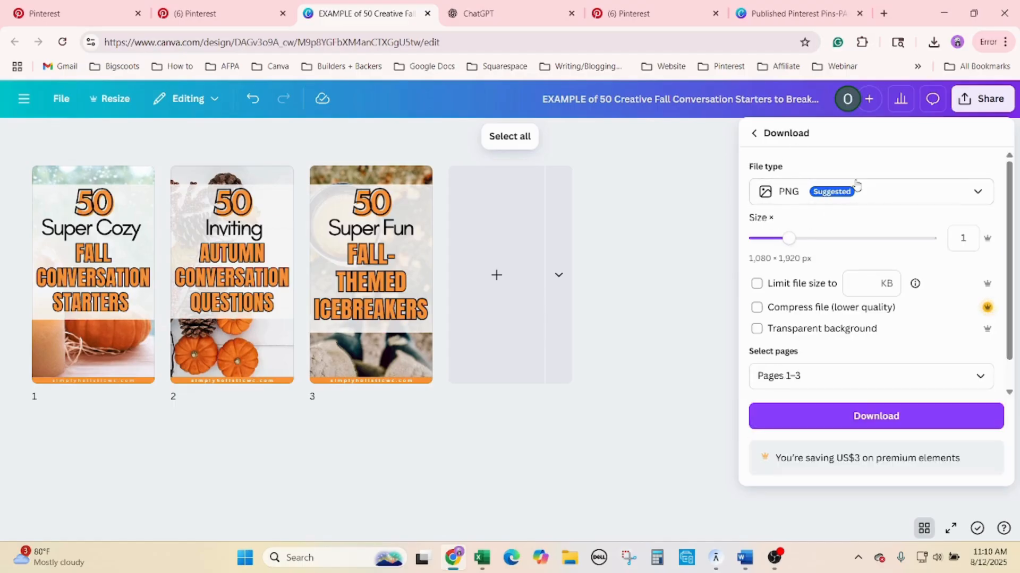
{"action": "left_click", "coordinate": [875, 418]}
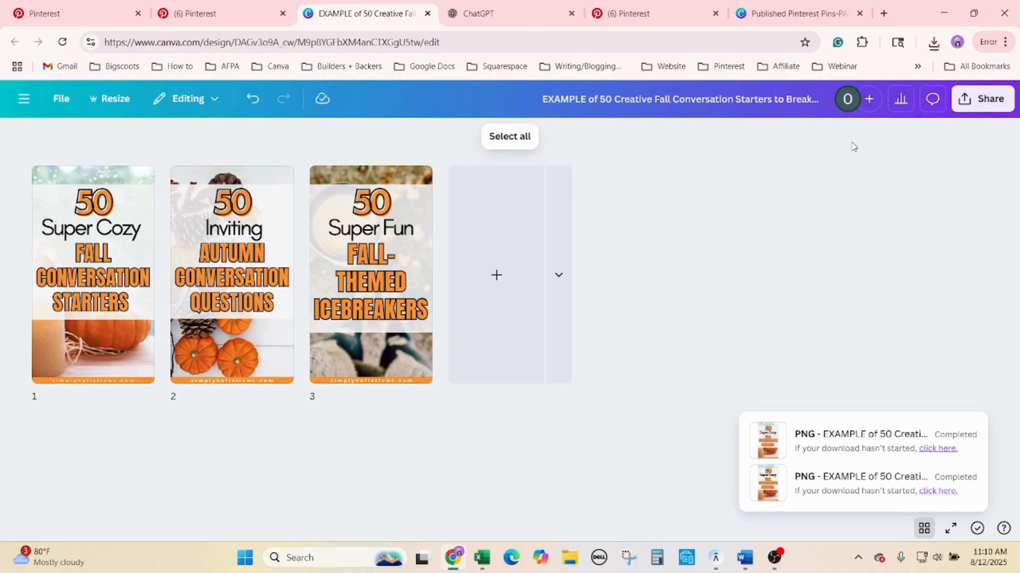
Step: Extract the downloaded "EXAMPLE of 50 Creative Fall Conversation Starters to Break the Ice (1).zip" into its default Downloads folder
{"action": "left_click", "coordinate": [933, 42]}
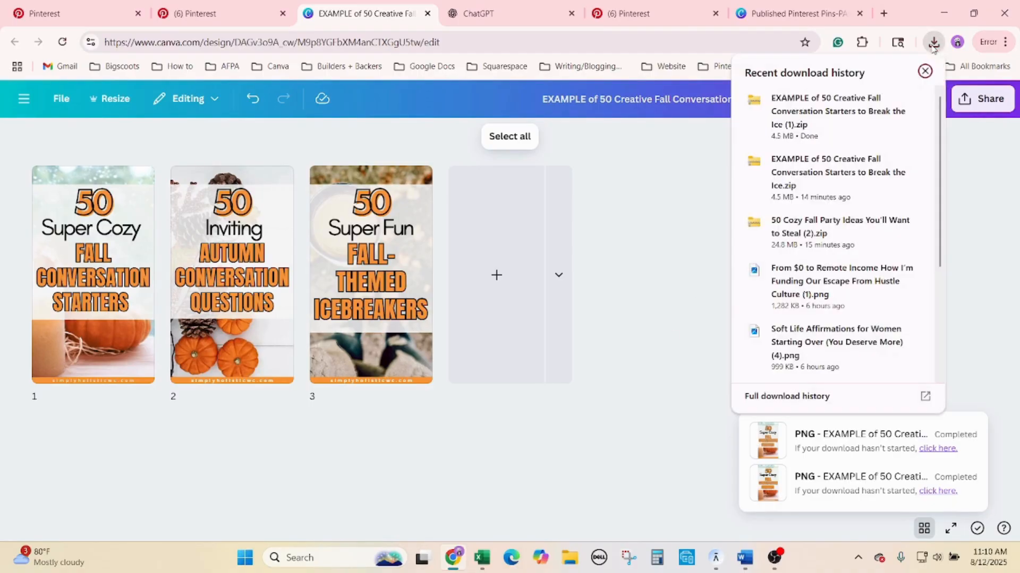
{"action": "left_click", "coordinate": [837, 103]}
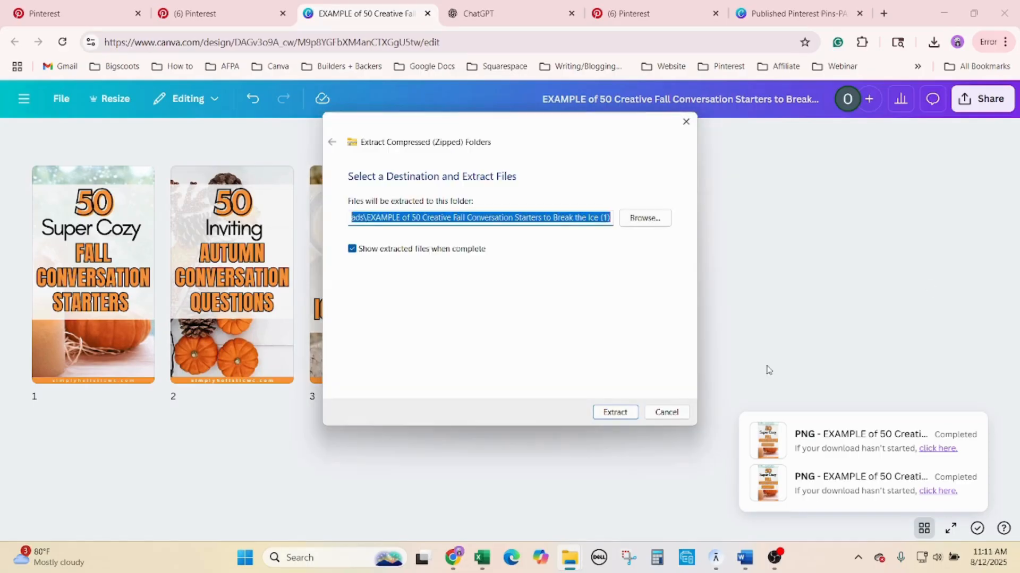
{"action": "left_click", "coordinate": [612, 415]}
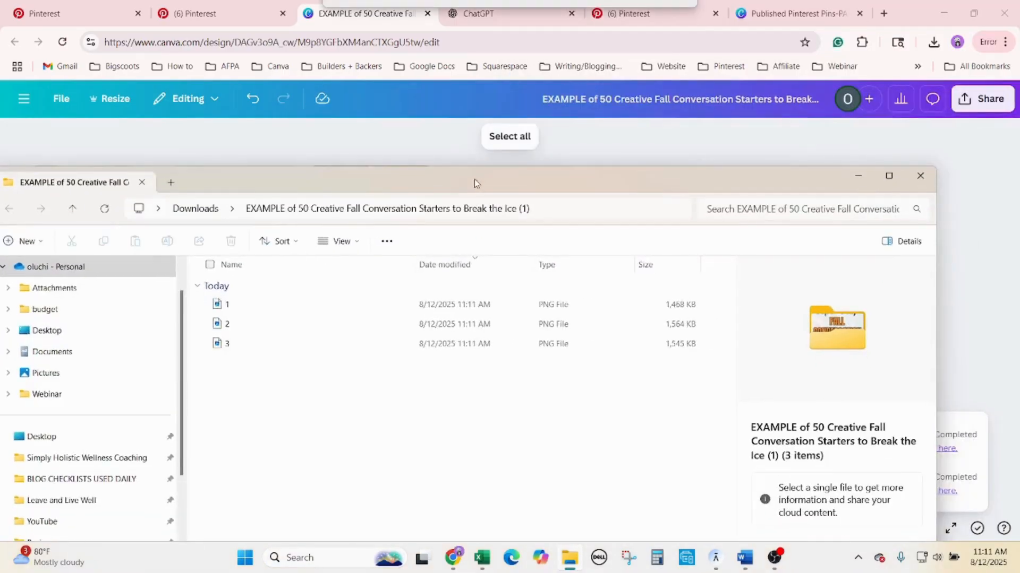
Step: Open ChatGPT, switch to the Excel workbook and review its ChatGPT prompts, keyword tracker and pin tracker sheets
{"action": "left_click", "coordinate": [524, 16]}
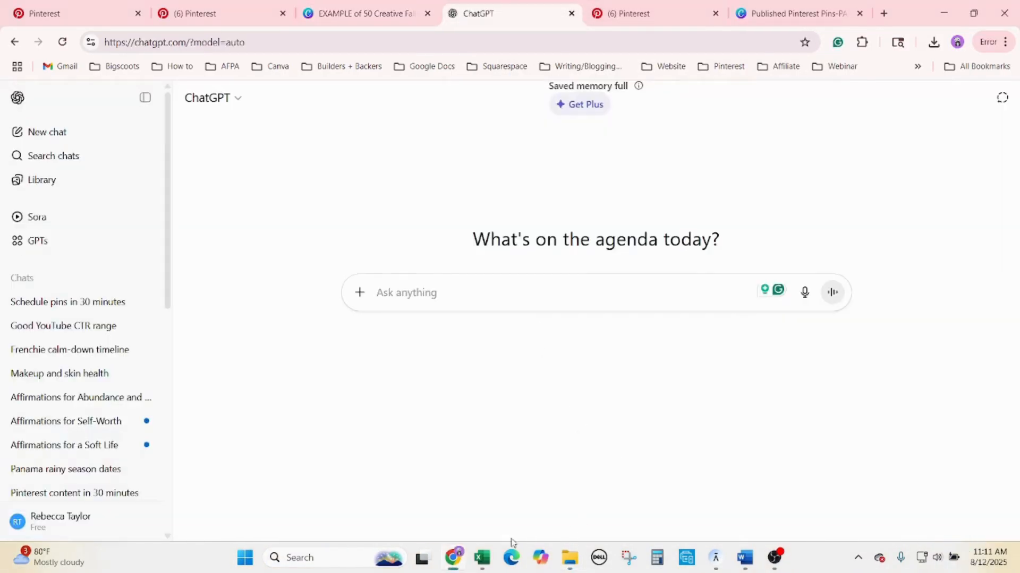
{"action": "left_click", "coordinate": [483, 565]}
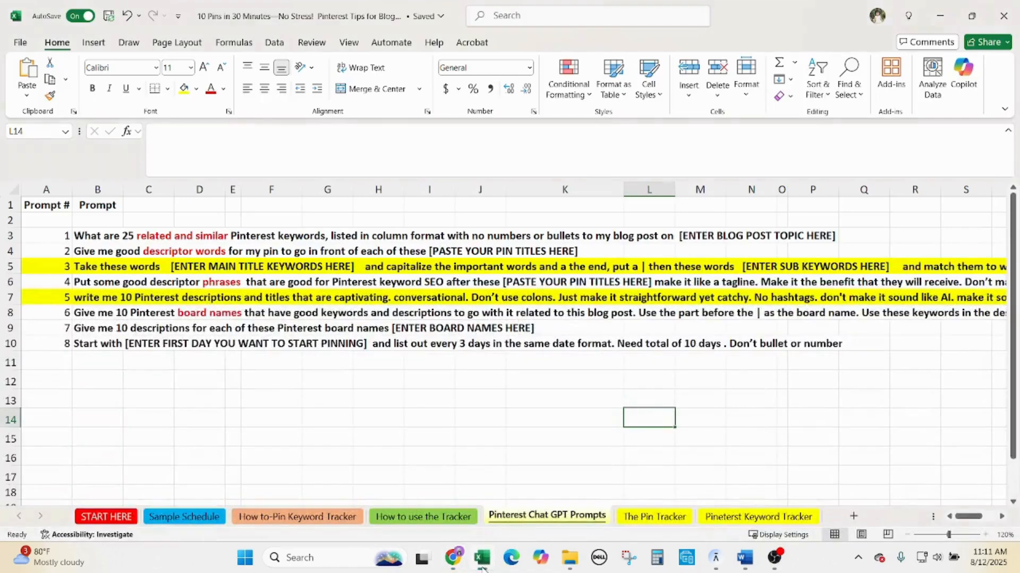
{"action": "left_click", "coordinate": [103, 271]}
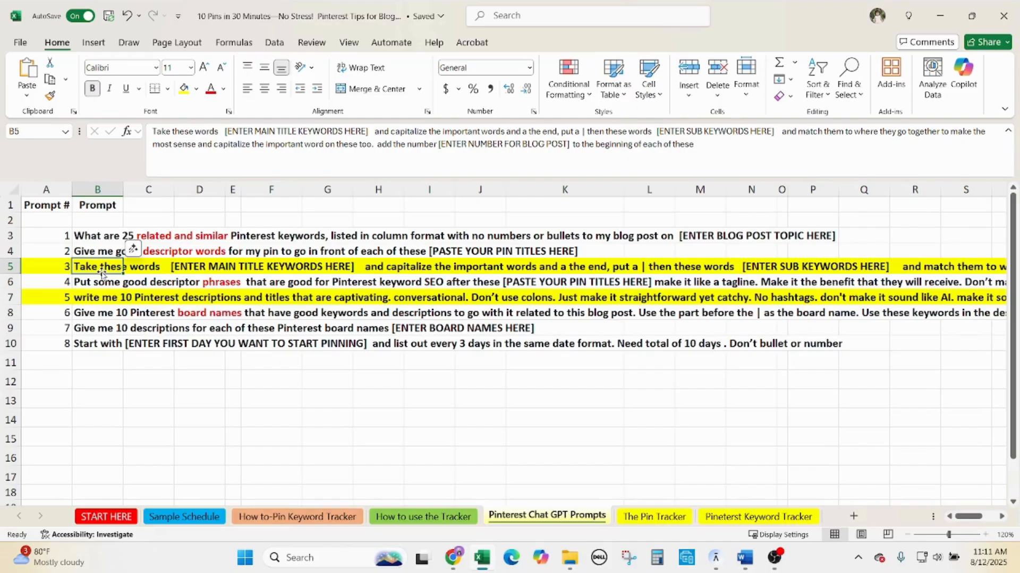
{"action": "left_click", "coordinate": [696, 420]}
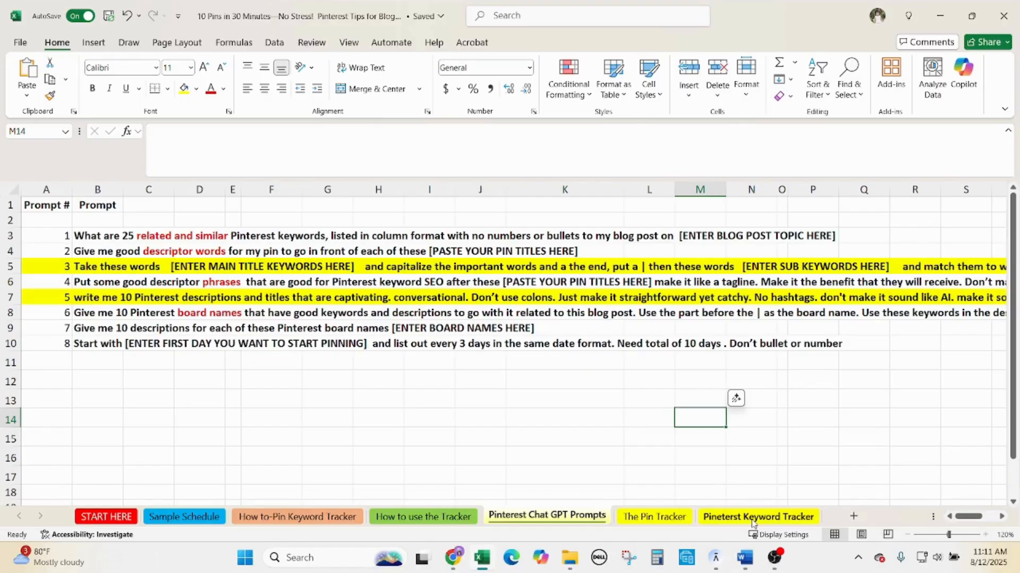
{"action": "left_click", "coordinate": [753, 519]}
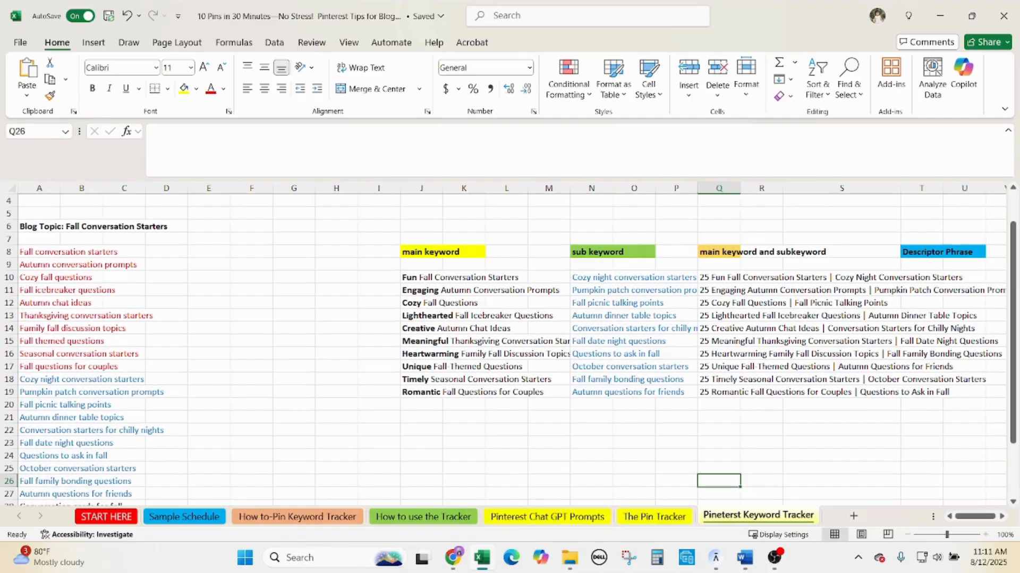
{"action": "key", "text": "alt+Tab"}
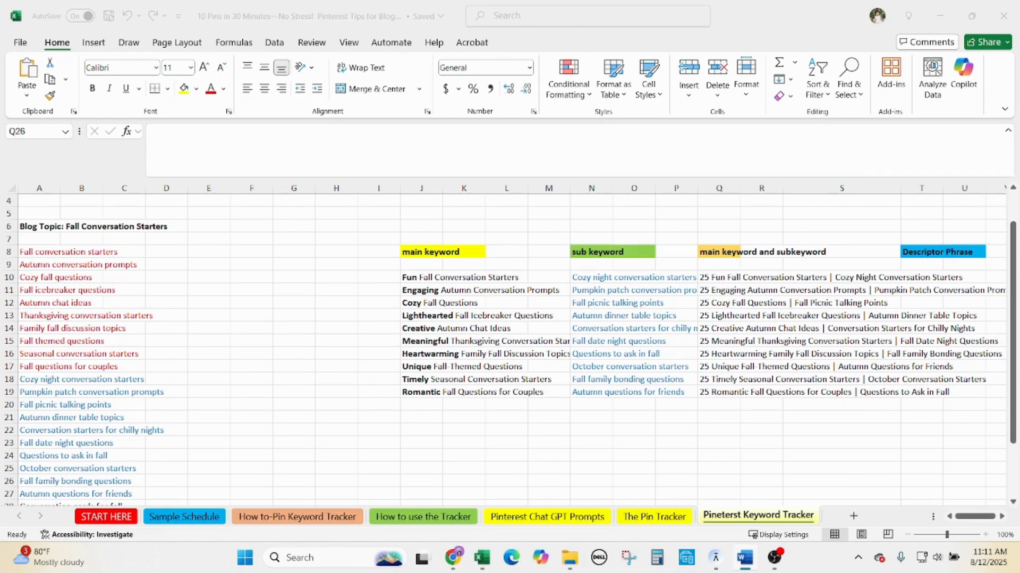
{"action": "key", "text": "alt+Tab"}
{"action": "left_click", "coordinate": [587, 516]}
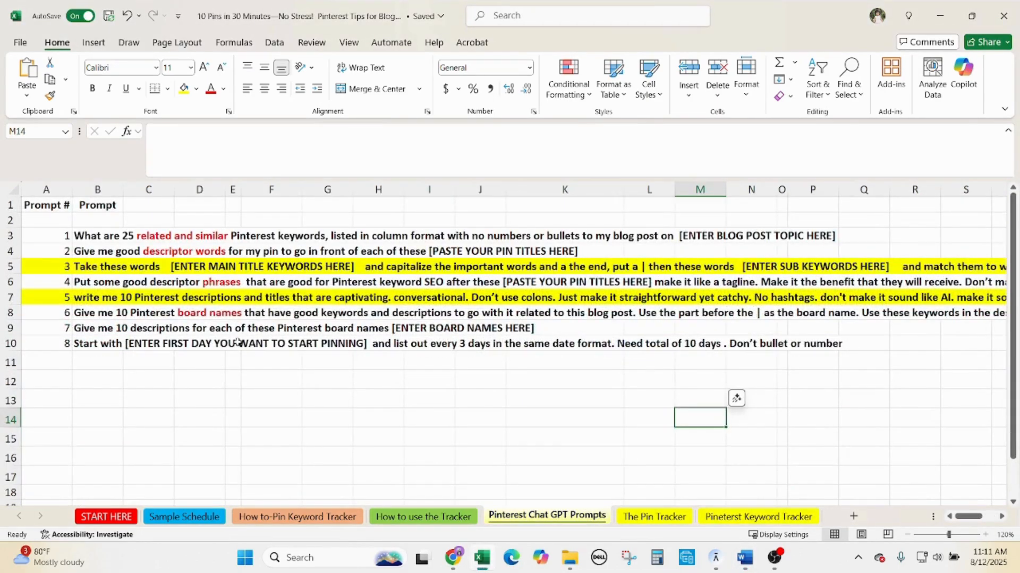
{"action": "left_click", "coordinate": [657, 513]}
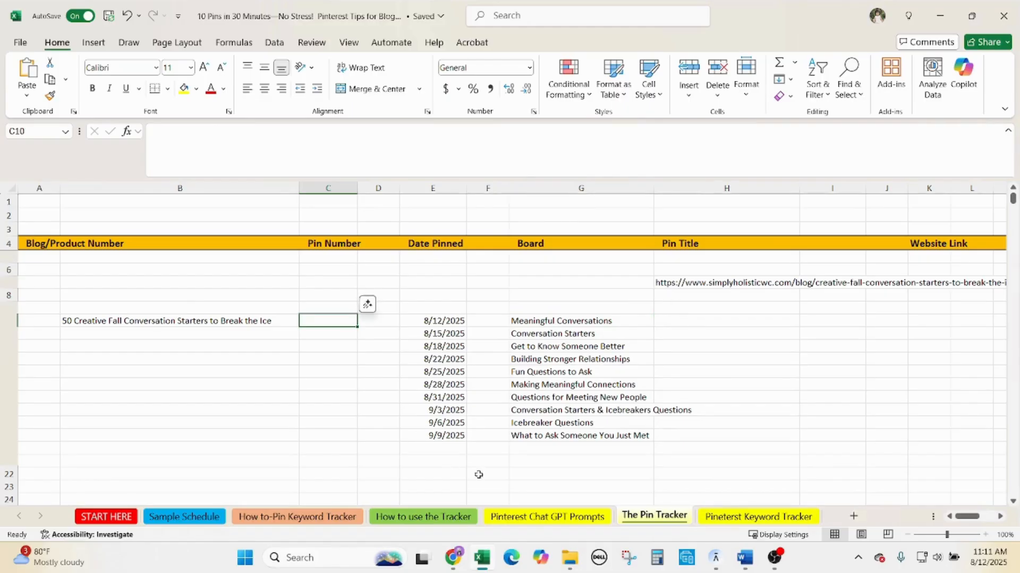
Step: Copy prompt 3 from cell B5 of the Pinterest Chat GPT Prompts sheet and paste it into a new ChatGPT message
{"action": "left_click", "coordinate": [531, 516]}
{"action": "left_click", "coordinate": [141, 266]}
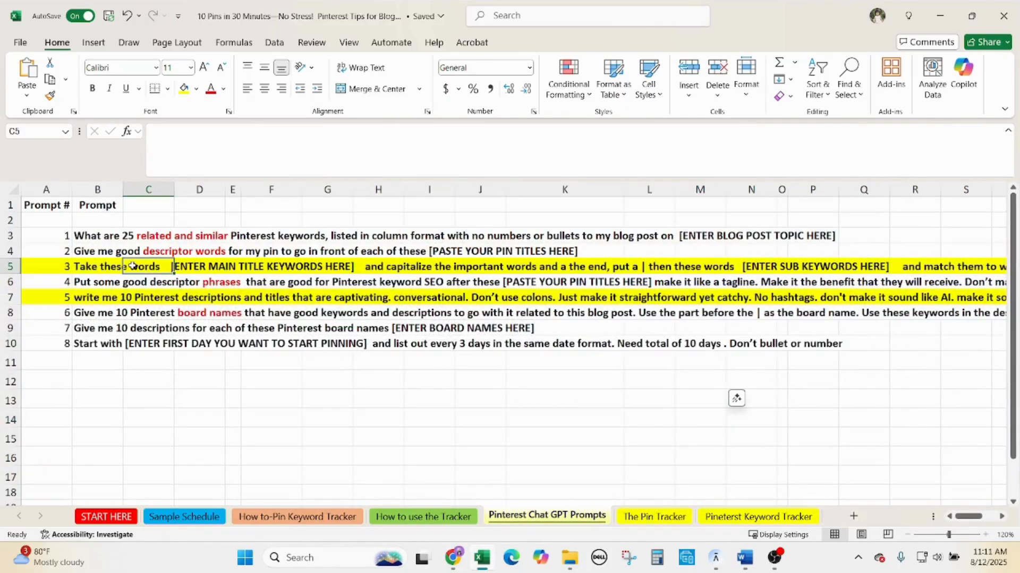
{"action": "left_click", "coordinate": [101, 265]}
{"action": "key", "text": "ctrl+c"}
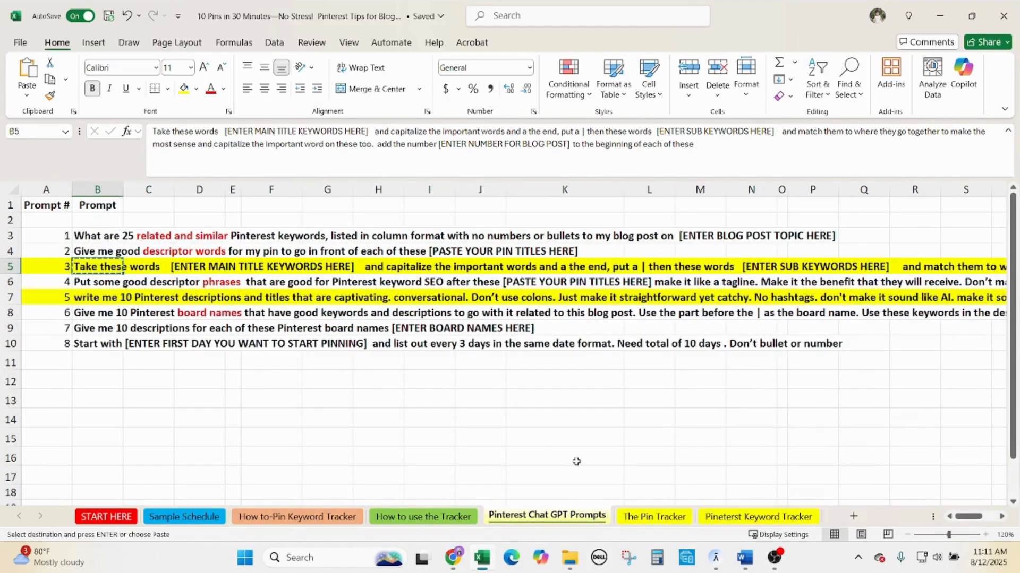
{"action": "left_click", "coordinate": [453, 557]}
{"action": "key", "text": "ctrl+v"}
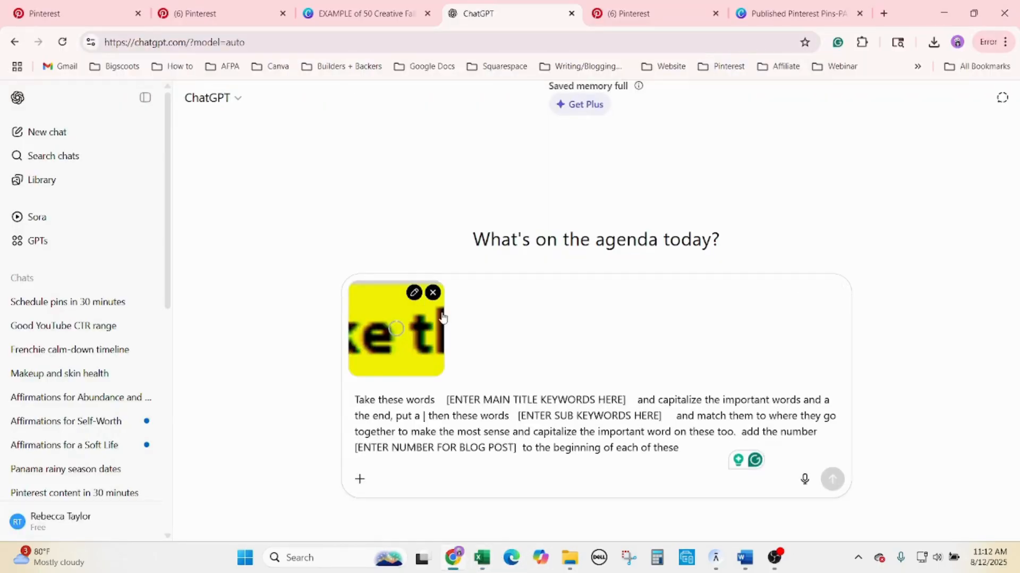
Step: Replace the main title keywords placeholder in the ChatGPT prompt with the ten main keywords from J10:J19 of the Excel keyword tracker sheet
{"action": "key", "text": "alt+Tab"}
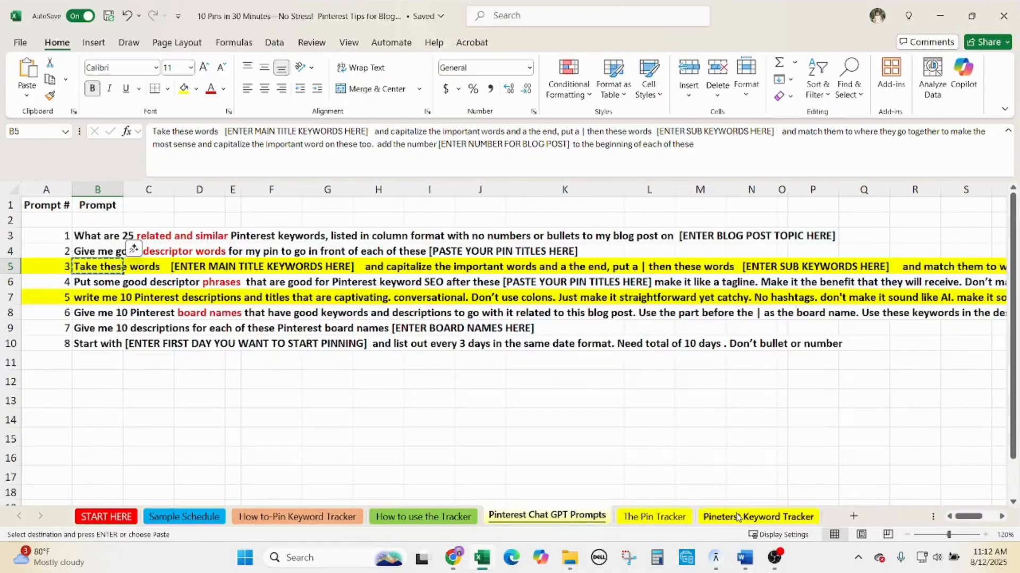
{"action": "left_click", "coordinate": [759, 517]}
{"action": "left_click", "coordinate": [423, 277]}
{"action": "left_click_drag", "start_coordinate": [423, 278], "coordinate": [423, 392]}
{"action": "key", "text": "ctrl+c"}
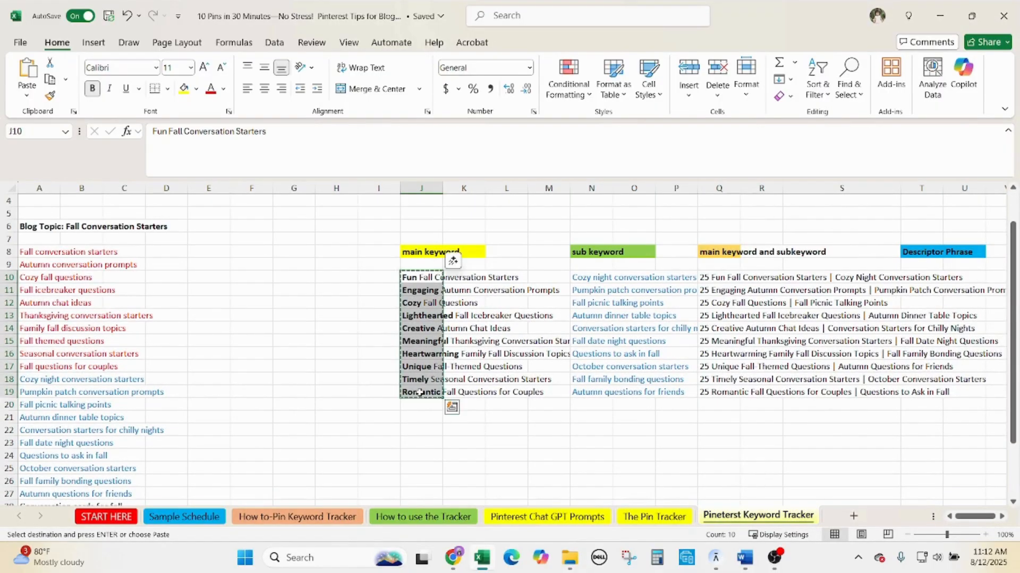
{"action": "left_click", "coordinate": [534, 517]}
{"action": "left_click", "coordinate": [457, 559]}
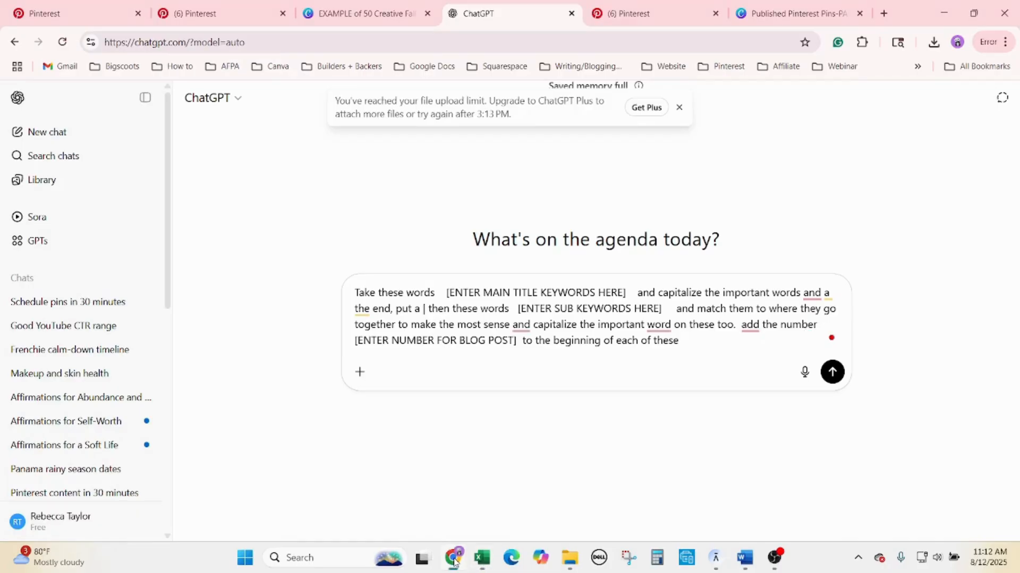
{"action": "left_click_drag", "start_coordinate": [626, 295], "coordinate": [448, 293]}
{"action": "key", "text": "ctrl+v"}
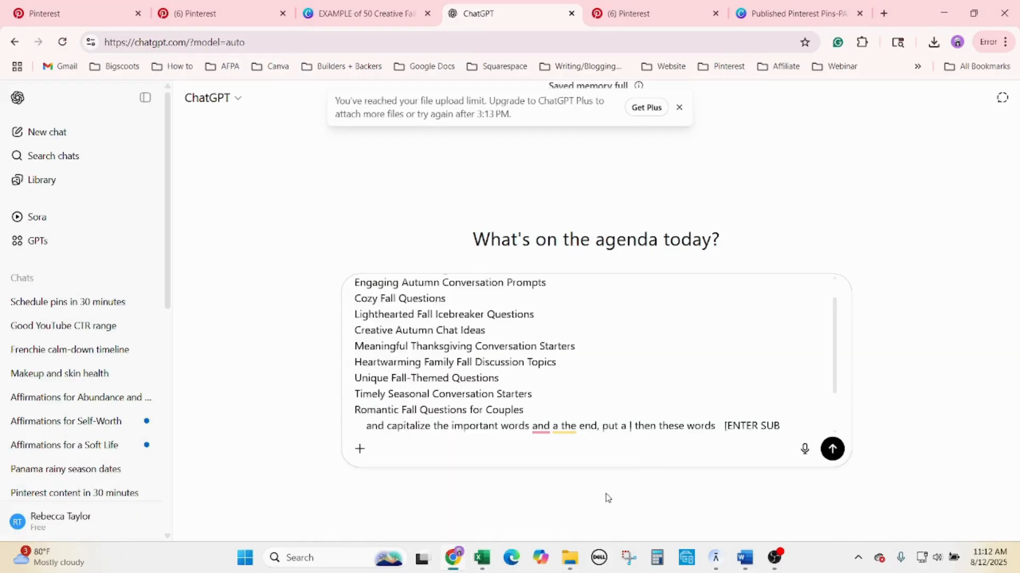
Step: Replace the prompt's sub keywords placeholder with the ten sub keywords from the Excel keyword tracker, and its blog post number placeholder with 25
{"action": "left_click", "coordinate": [481, 559]}
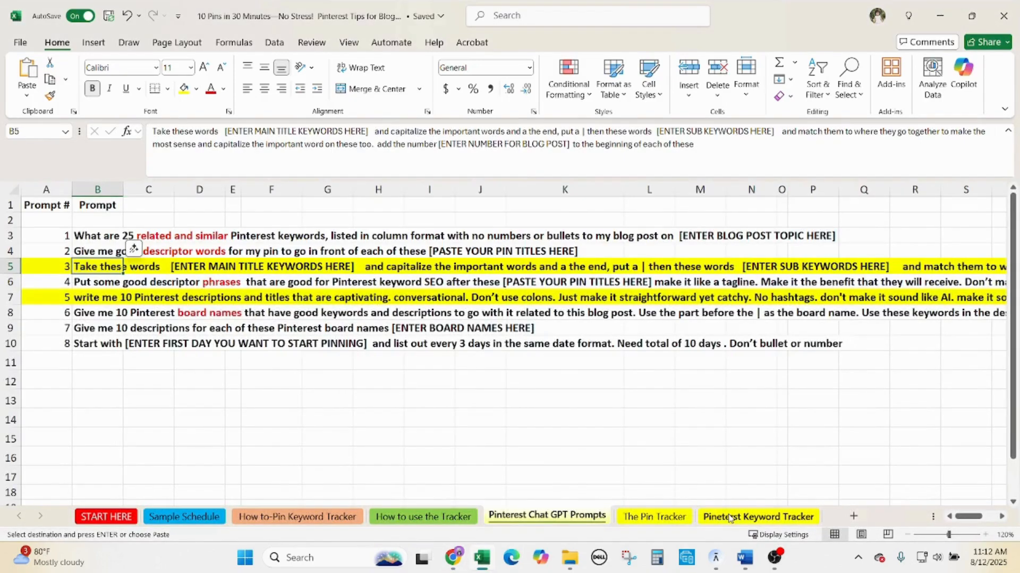
{"action": "left_click", "coordinate": [758, 516]}
{"action": "left_click_drag", "start_coordinate": [579, 278], "coordinate": [578, 394]}
{"action": "key", "text": "ctrl+c"}
{"action": "left_click", "coordinate": [453, 557]}
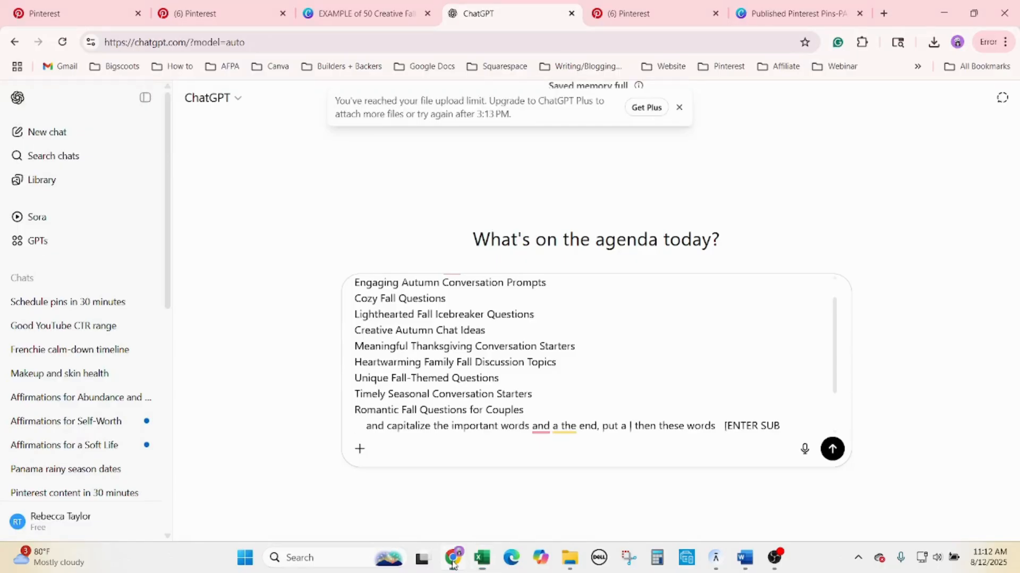
{"action": "scroll", "coordinate": [576, 374], "scroll_direction": "down", "scroll_amount": 1}
{"action": "scroll", "coordinate": [575, 374], "scroll_direction": "down", "scroll_amount": 1}
{"action": "left_click_drag", "start_coordinate": [726, 370], "coordinate": [444, 386]}
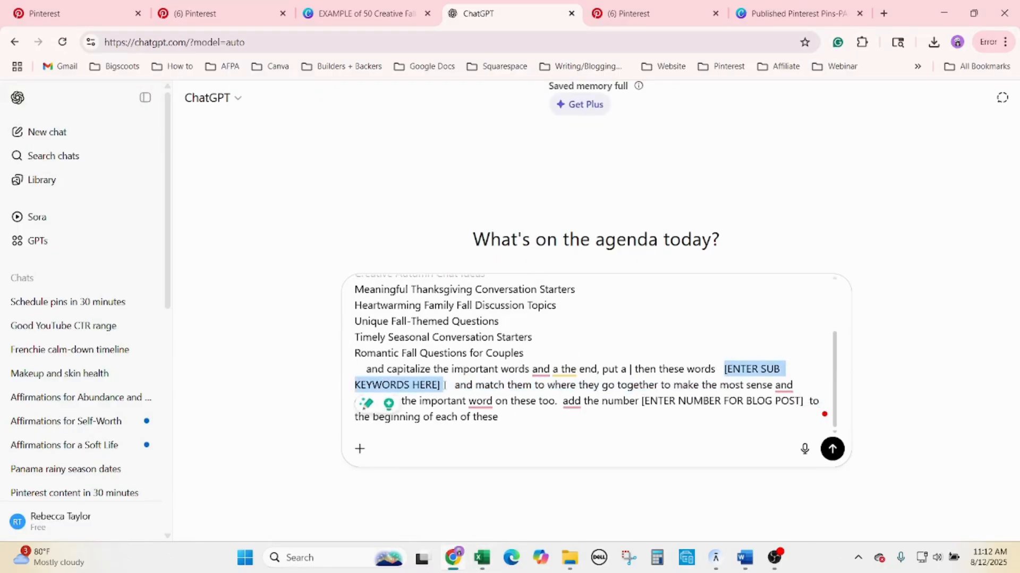
{"action": "key", "text": "ctrl+v"}
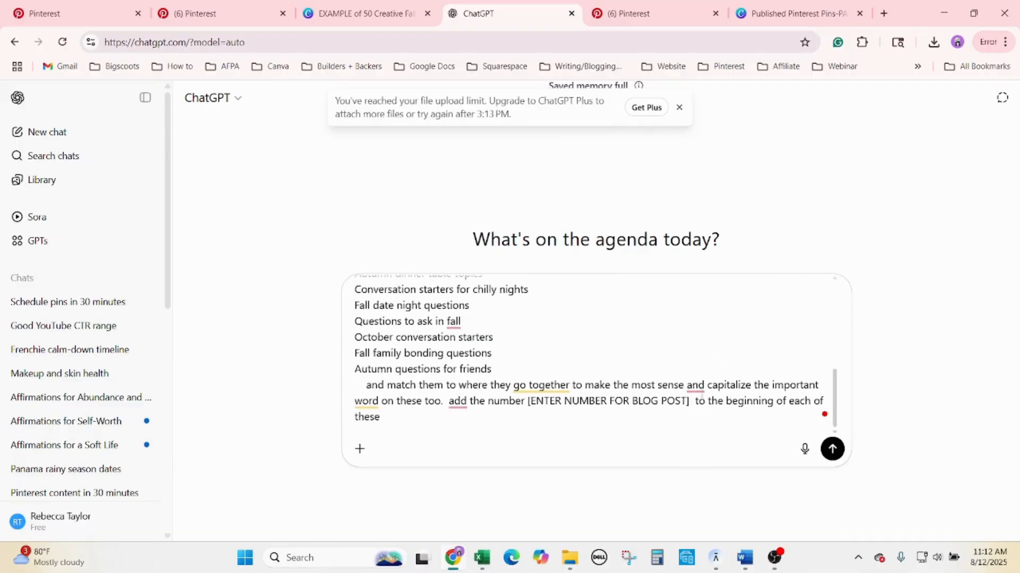
{"action": "left_click_drag", "start_coordinate": [690, 402], "coordinate": [531, 402]}
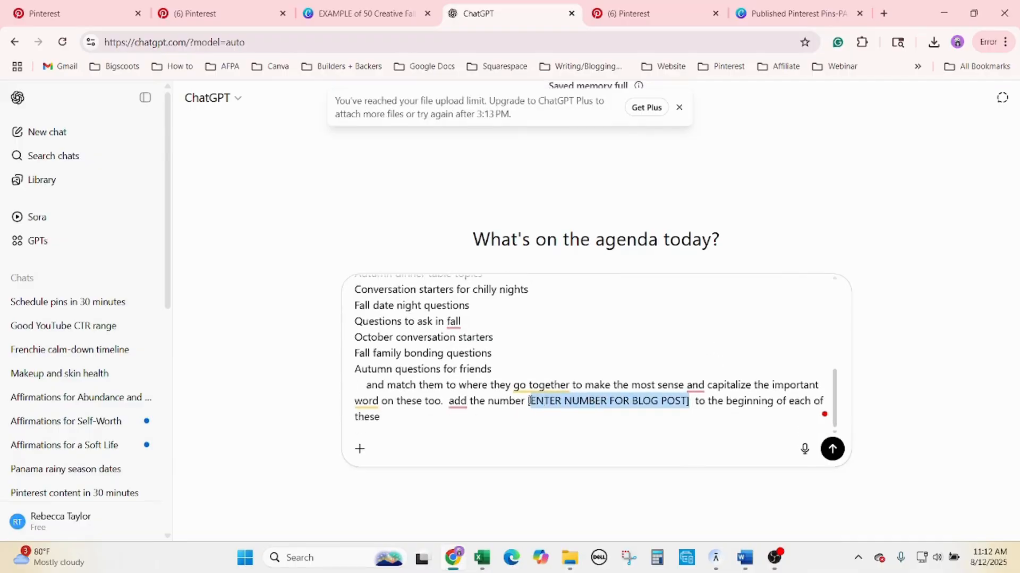
{"action": "type", "text": "25"}
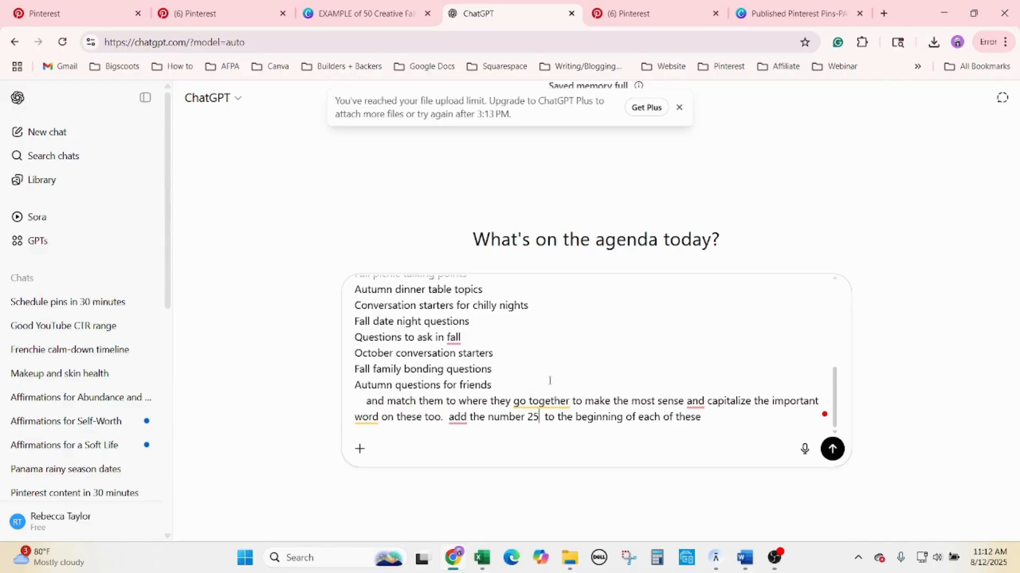
Step: Send the pin-title prompt, copy prompt 5 from cell B7 of the Excel Pinterest Chat GPT Prompts sheet and paste it into the ChatGPT message
{"action": "left_click", "coordinate": [831, 451]}
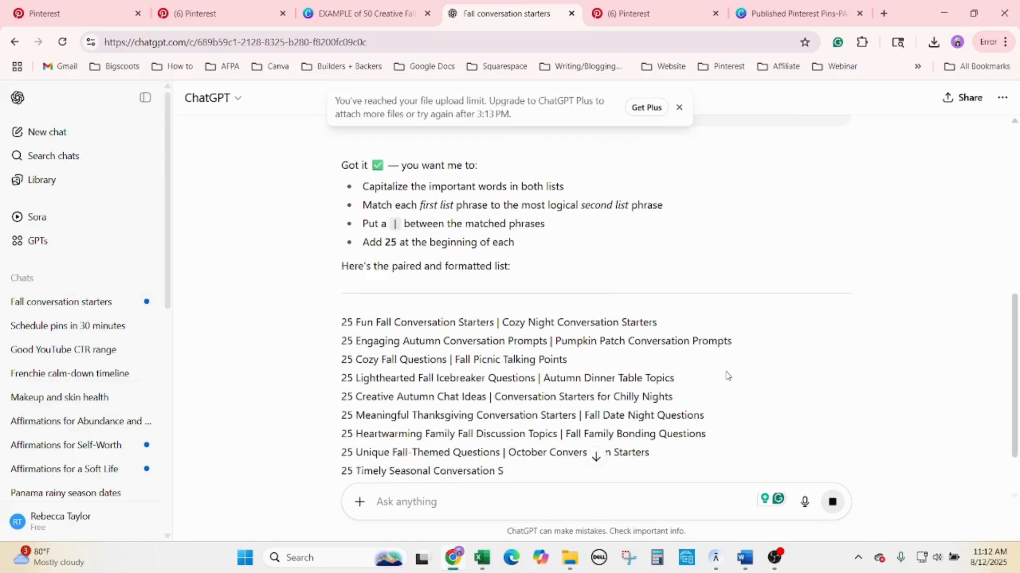
{"action": "left_click", "coordinate": [483, 561]}
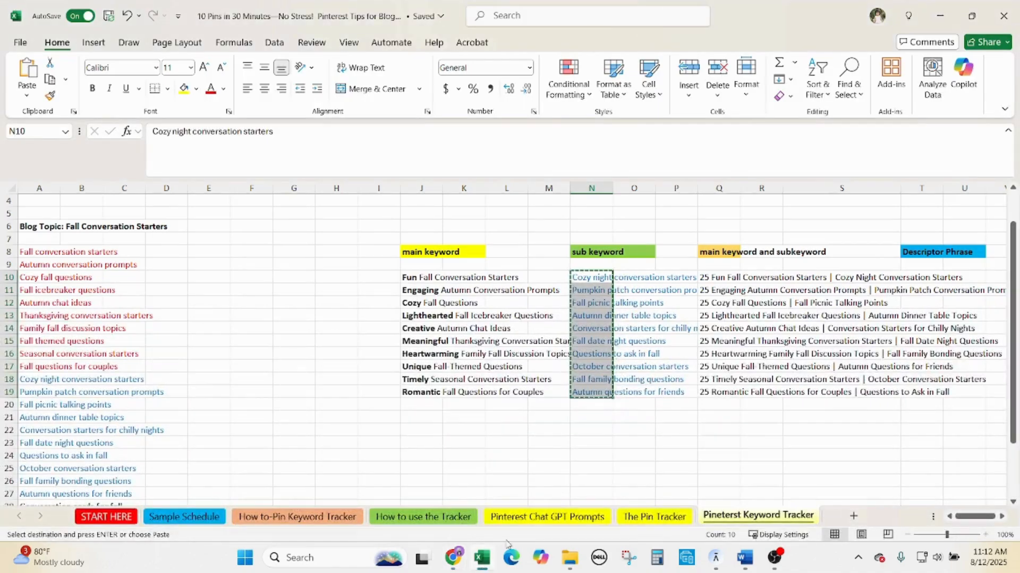
{"action": "left_click", "coordinate": [547, 516]}
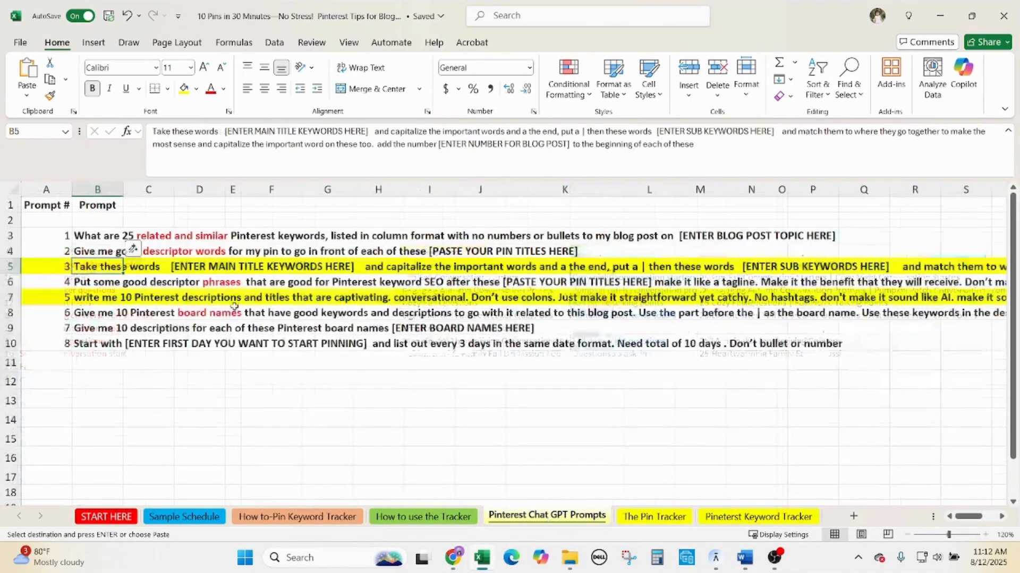
{"action": "left_click", "coordinate": [95, 301]}
{"action": "key", "text": "ctrl+c"}
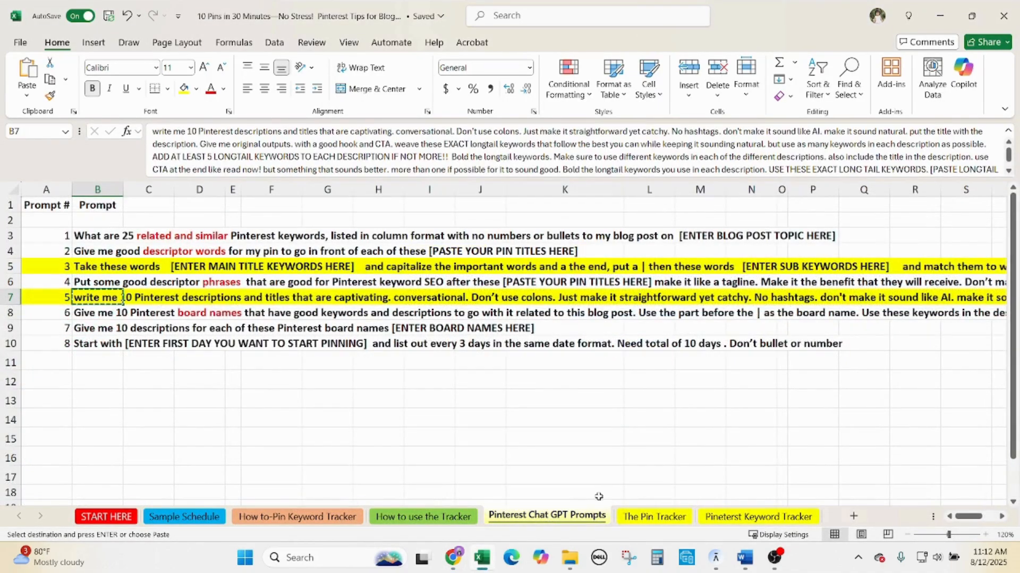
{"action": "left_click", "coordinate": [452, 558]}
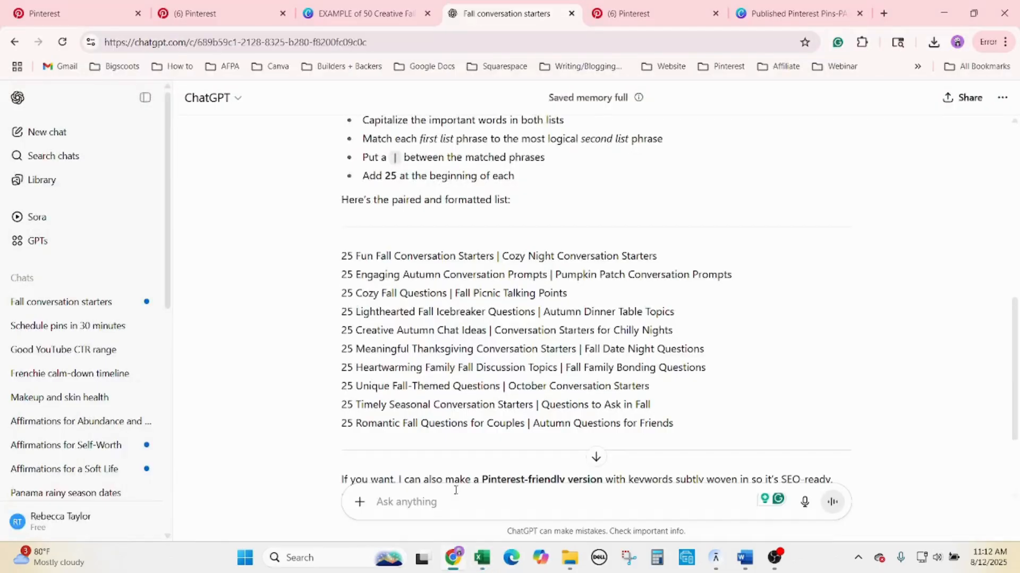
{"action": "key", "text": "ctrl+v"}
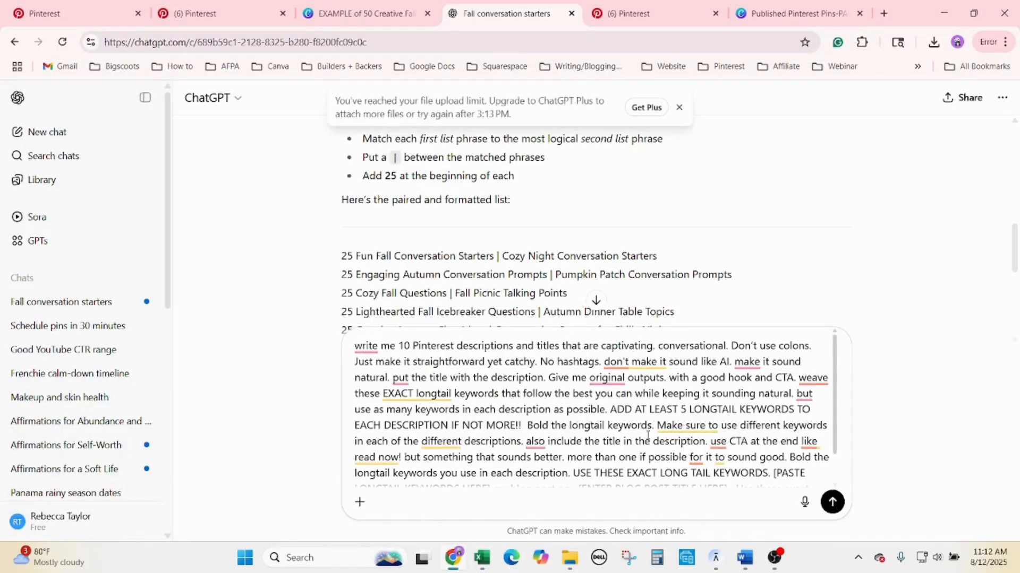
Step: Replace the new prompt's Pinterest title and subtitle placeholder with the ten paired titles ChatGPT generated, each beginning with 25
{"action": "scroll", "coordinate": [646, 433], "scroll_direction": "down", "scroll_amount": 2}
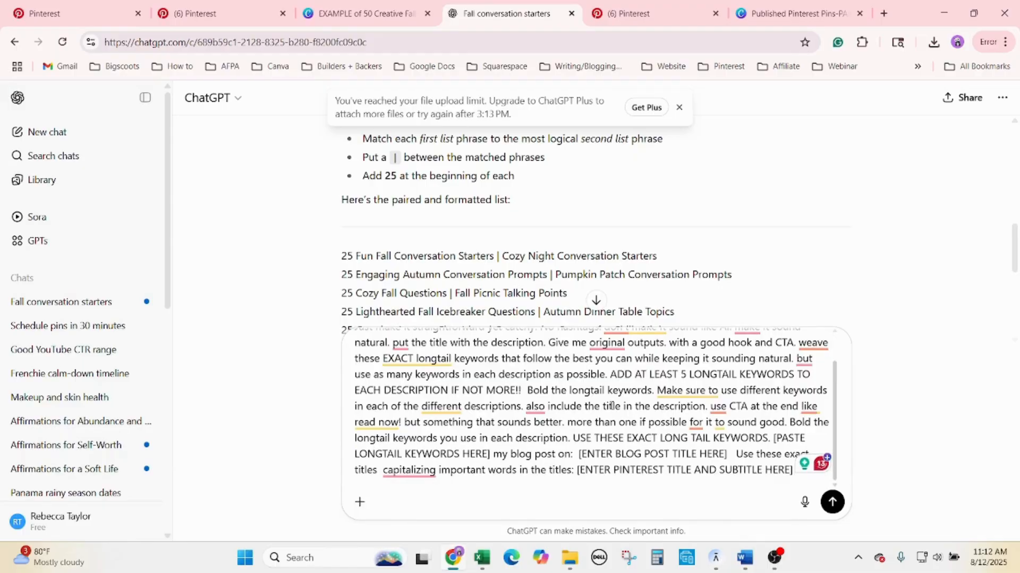
{"action": "scroll", "coordinate": [602, 271], "scroll_direction": "down", "scroll_amount": 1}
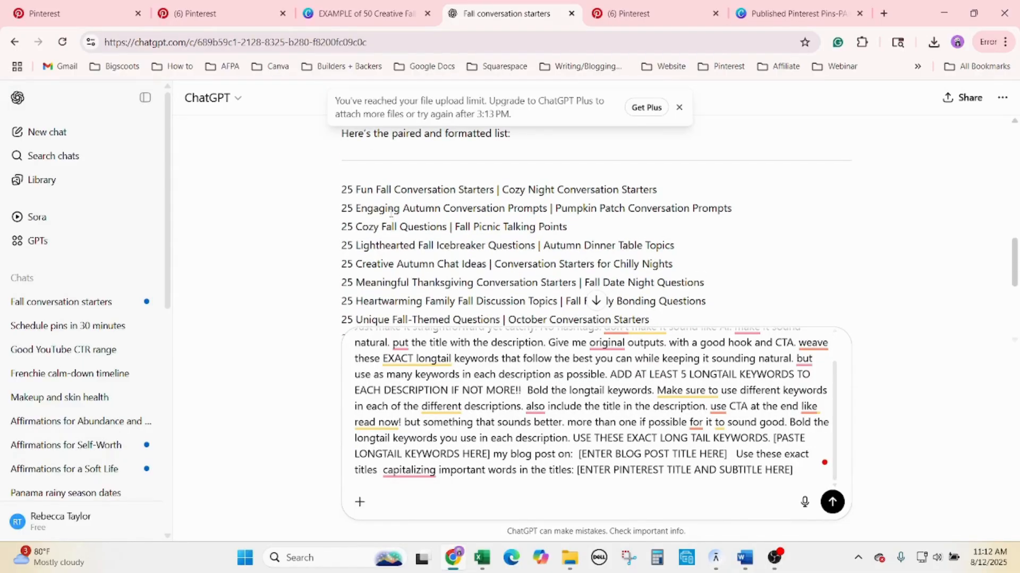
{"action": "left_click_drag", "start_coordinate": [342, 193], "coordinate": [691, 187]}
{"action": "left_click", "coordinate": [726, 471]}
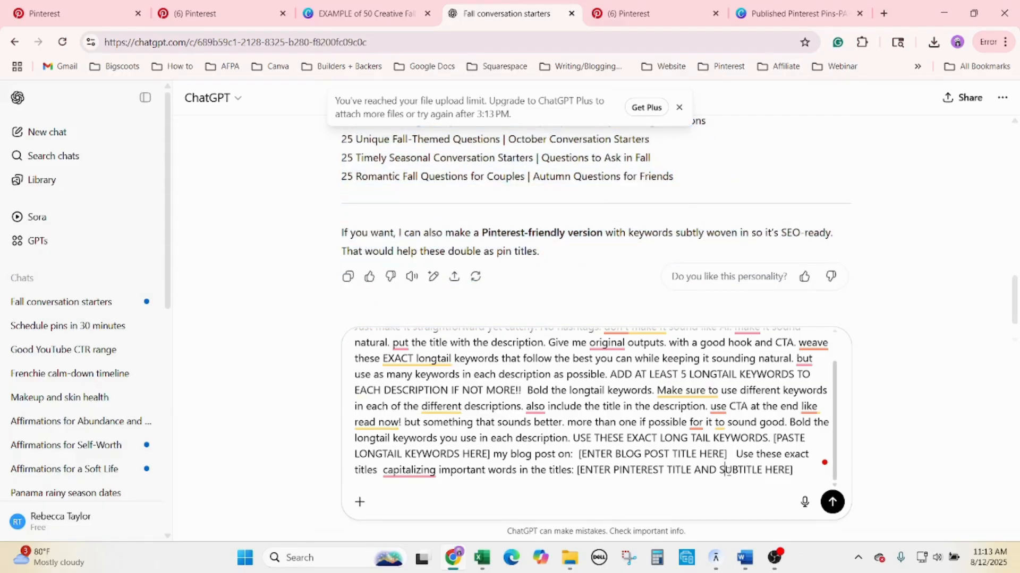
{"action": "left_click_drag", "start_coordinate": [805, 473], "coordinate": [611, 477]}
{"action": "left_click_drag", "start_coordinate": [572, 473], "coordinate": [579, 473]}
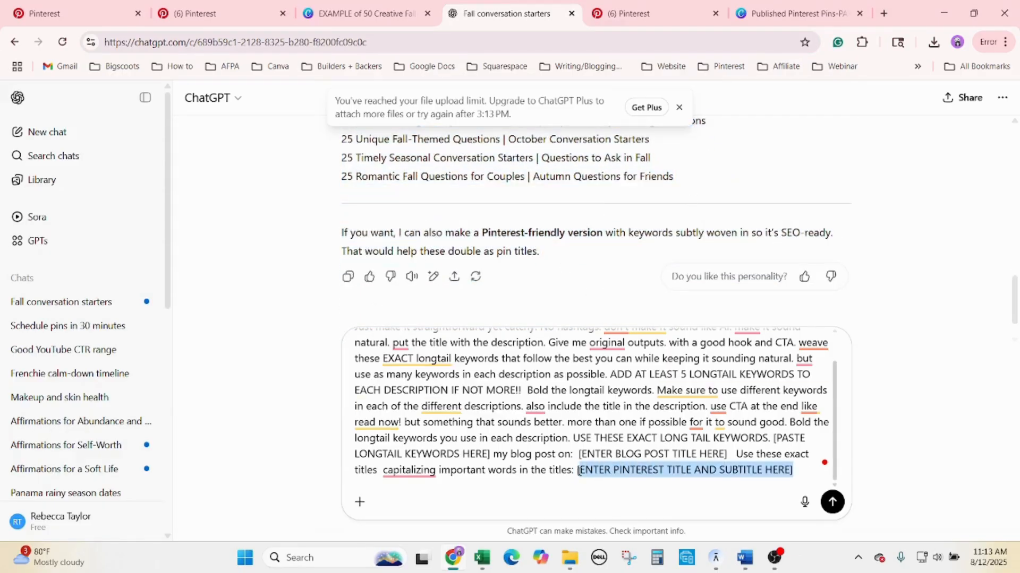
{"action": "key", "text": "ctrl+v"}
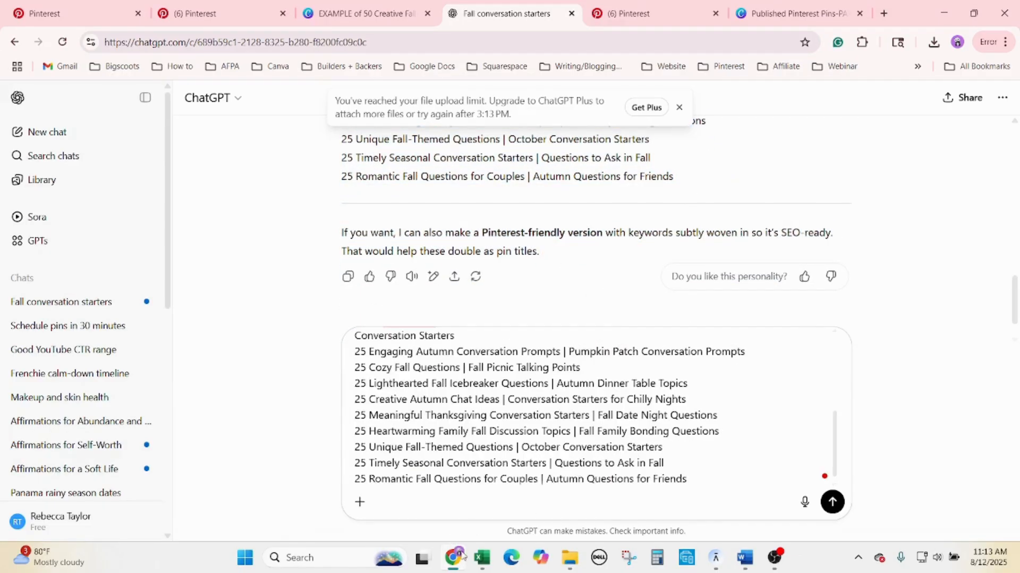
Step: Replace the prompt's longtail keywords placeholder with the keywords from A8:A32 of the Excel keyword tracker sheet and send the message
{"action": "left_click", "coordinate": [482, 557]}
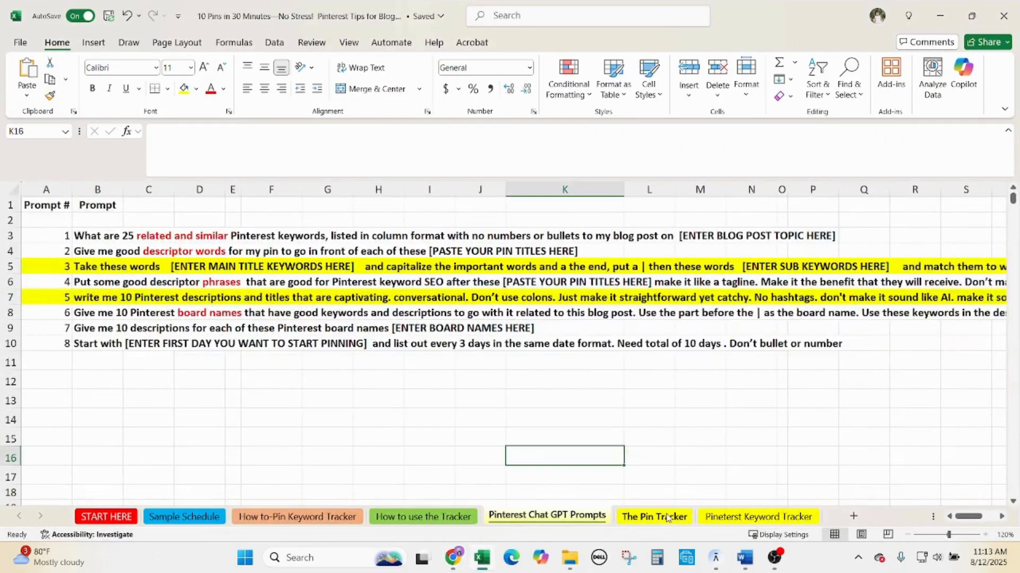
{"action": "left_click", "coordinate": [667, 516]}
{"action": "left_click", "coordinate": [699, 516]}
{"action": "left_click_drag", "start_coordinate": [27, 252], "coordinate": [38, 441]}
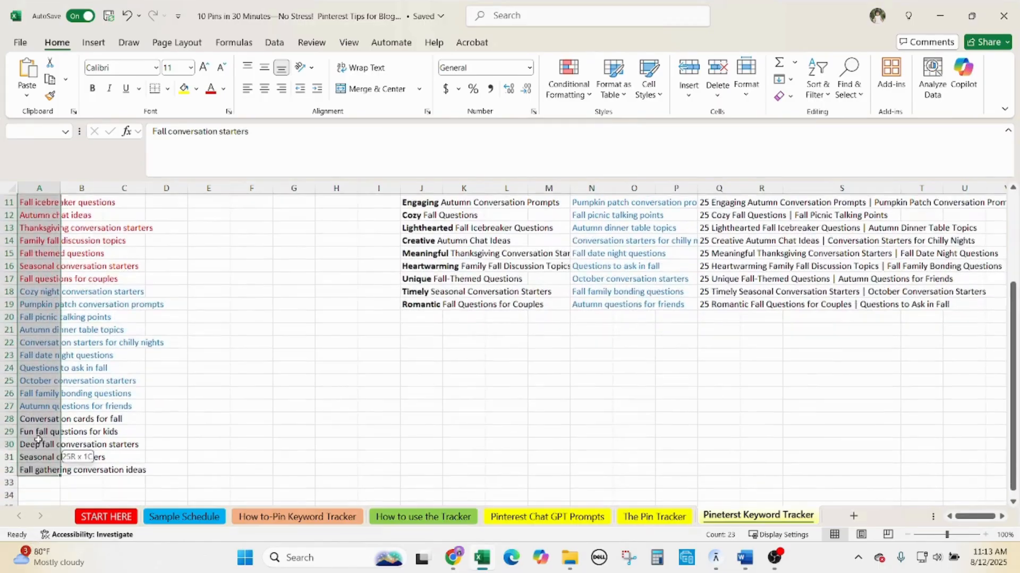
{"action": "key", "text": "ctrl+c"}
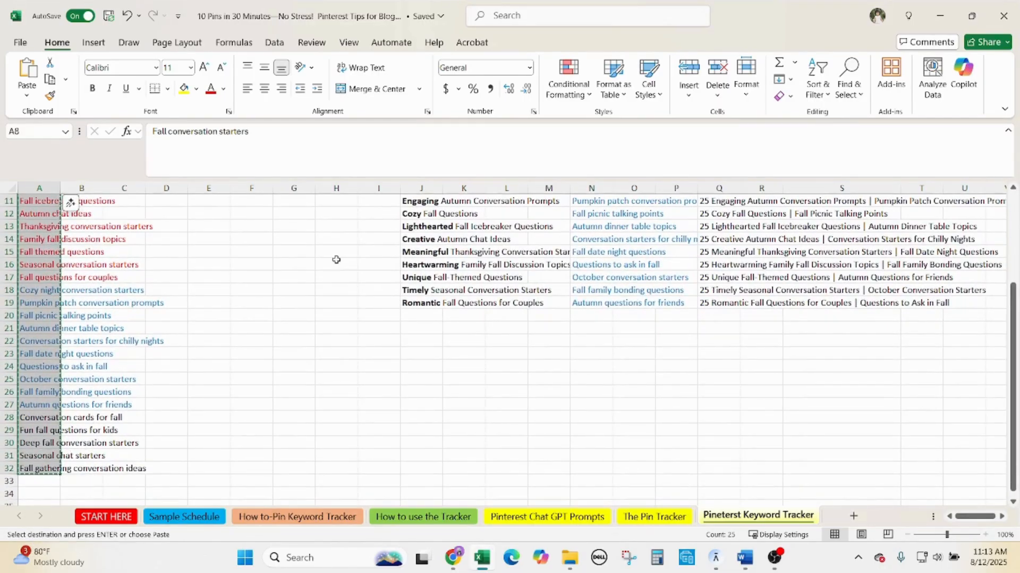
{"action": "left_click", "coordinate": [454, 558]}
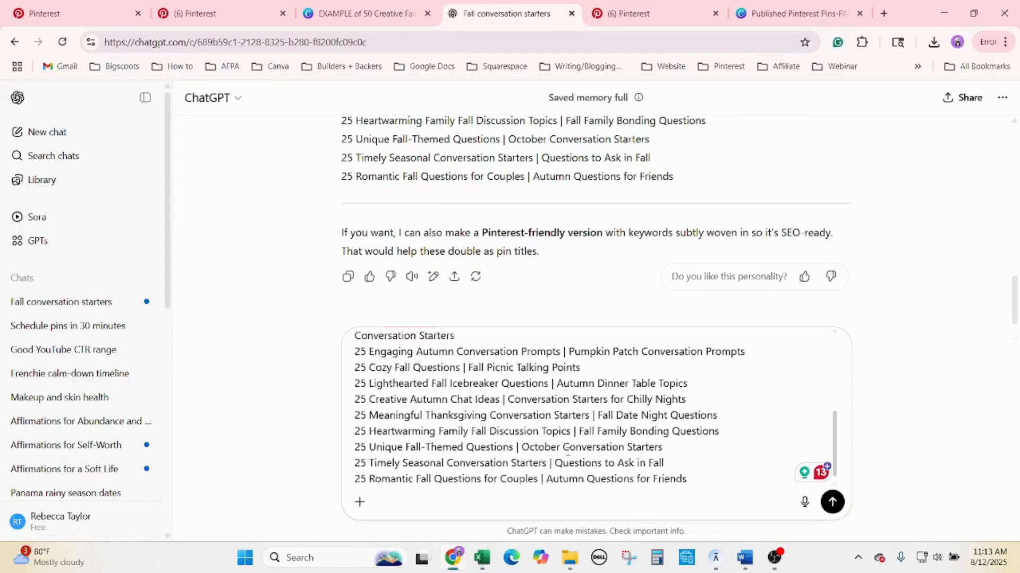
{"action": "scroll", "coordinate": [687, 425], "scroll_direction": "up", "scroll_amount": 3}
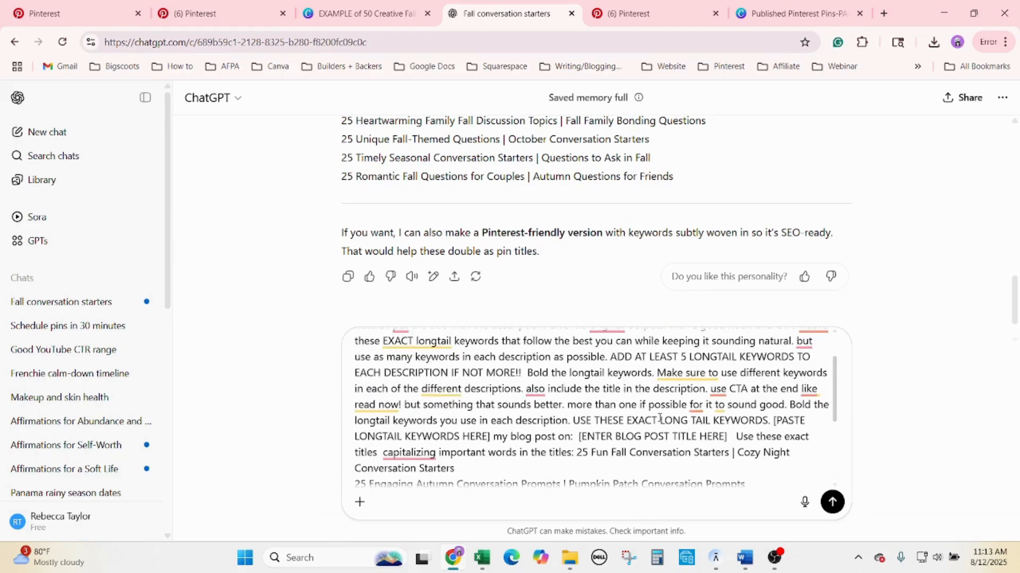
{"action": "left_click_drag", "start_coordinate": [771, 422], "coordinate": [492, 438]}
{"action": "key", "text": "ctrl+v"}
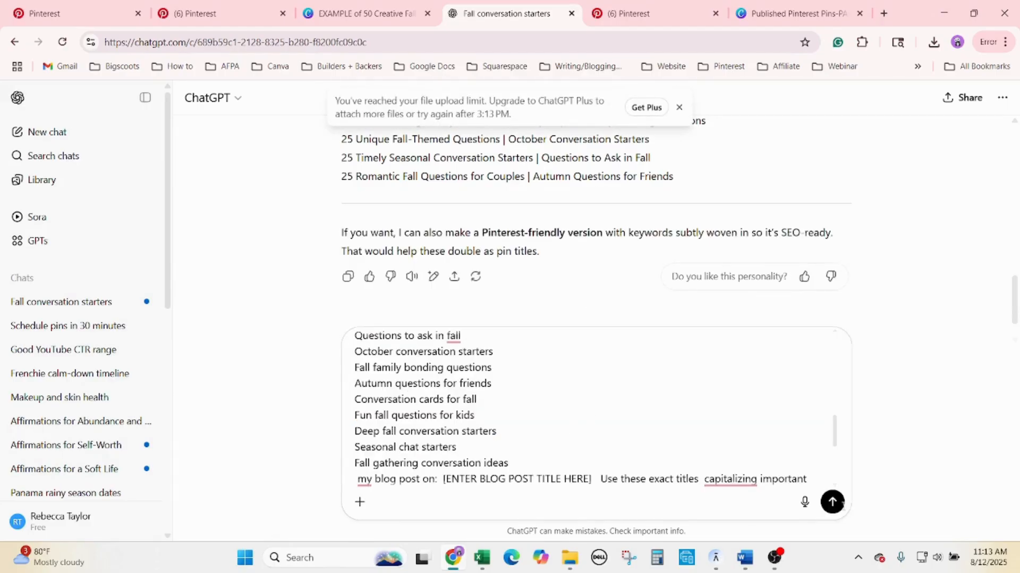
{"action": "left_click", "coordinate": [832, 501]}
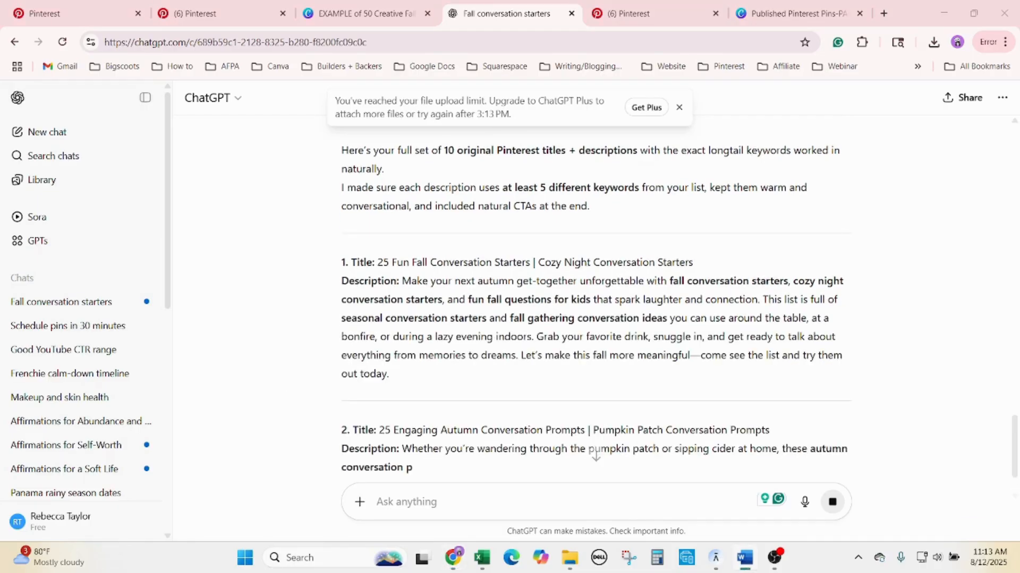
Step: Switch to the Pinterest profile page and open the Create Pin builder
{"action": "left_click", "coordinate": [204, 8]}
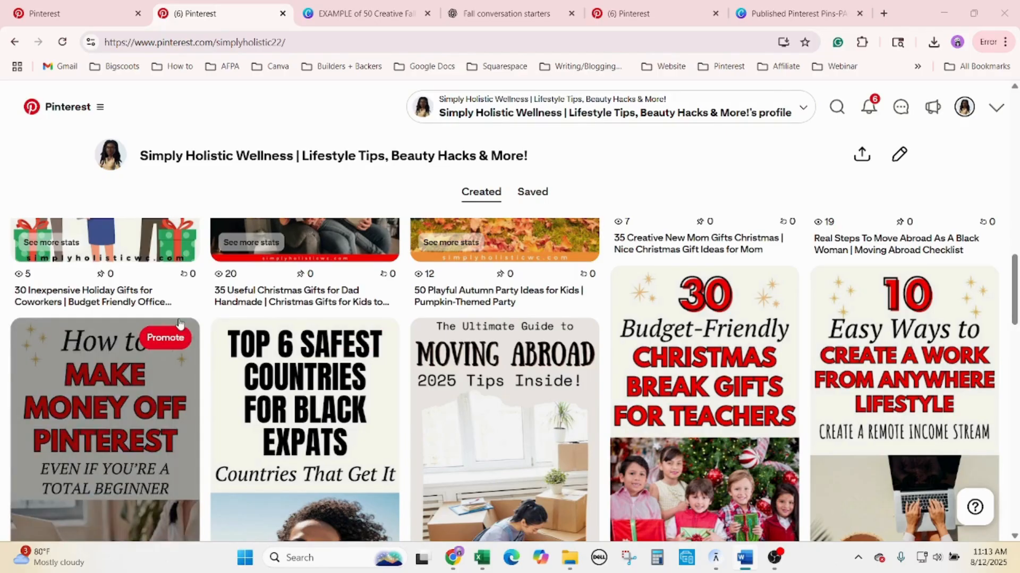
{"action": "left_click", "coordinate": [86, 112]}
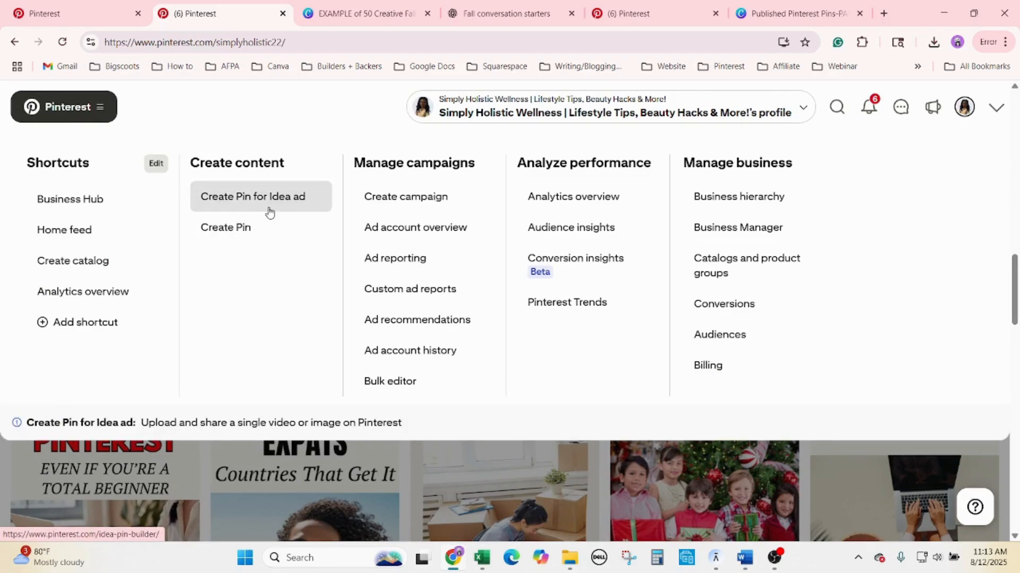
{"action": "left_click", "coordinate": [232, 242]}
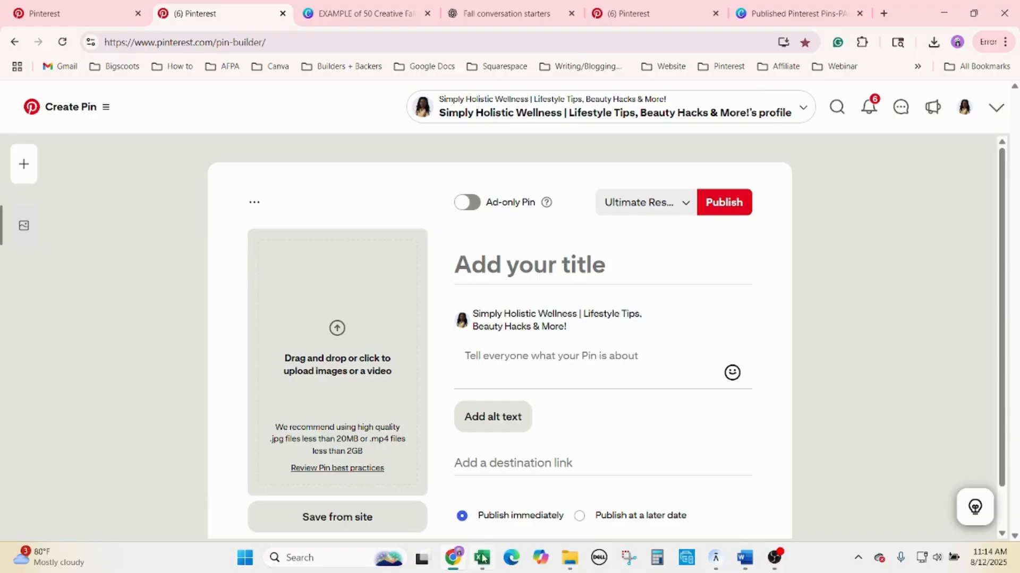
Step: Copy the board name Meaningful Conversations from G10 of the Excel pin tracker and select that board for the new Pinterest pin
{"action": "left_click", "coordinate": [482, 558]}
{"action": "left_click", "coordinate": [548, 443]}
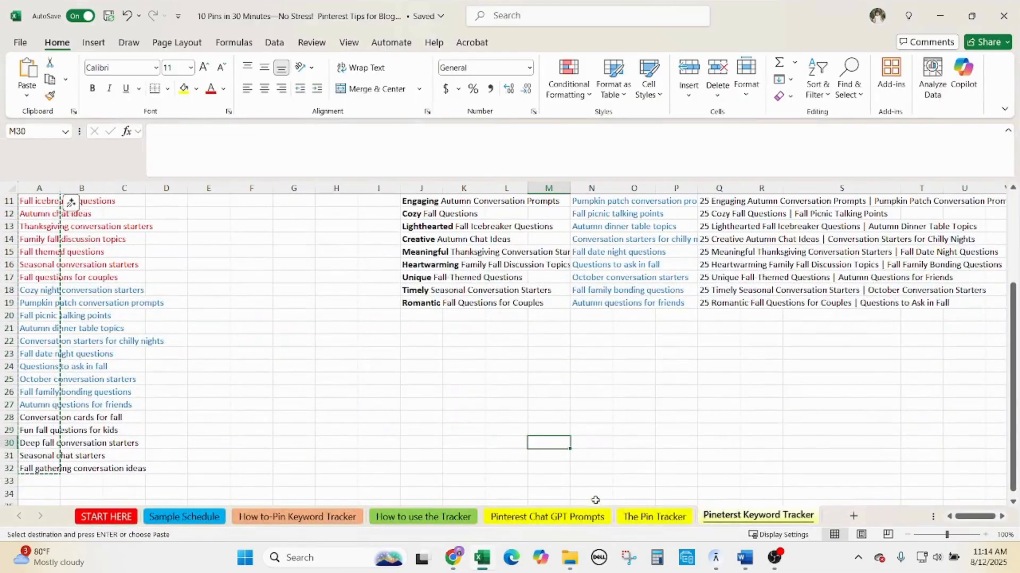
{"action": "left_click", "coordinate": [657, 515]}
{"action": "left_click", "coordinate": [528, 323]}
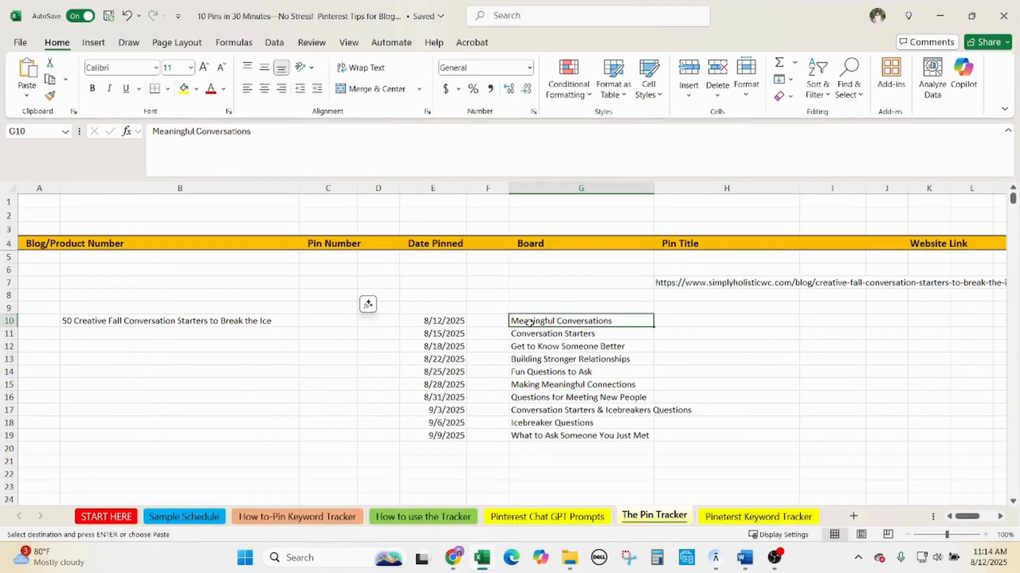
{"action": "key", "text": "ctrl+c"}
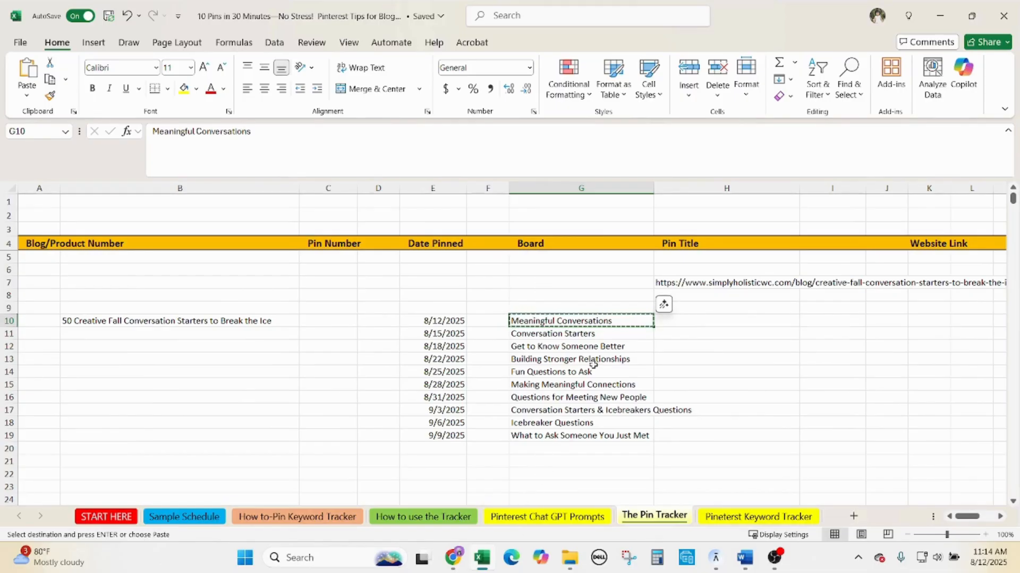
{"action": "left_click", "coordinate": [453, 558]}
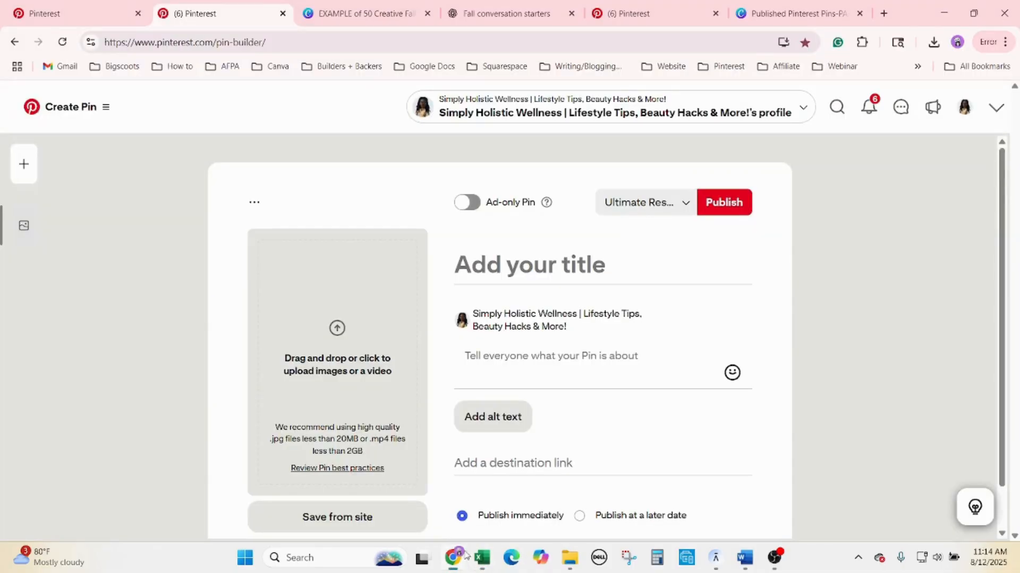
{"action": "left_click", "coordinate": [628, 206]}
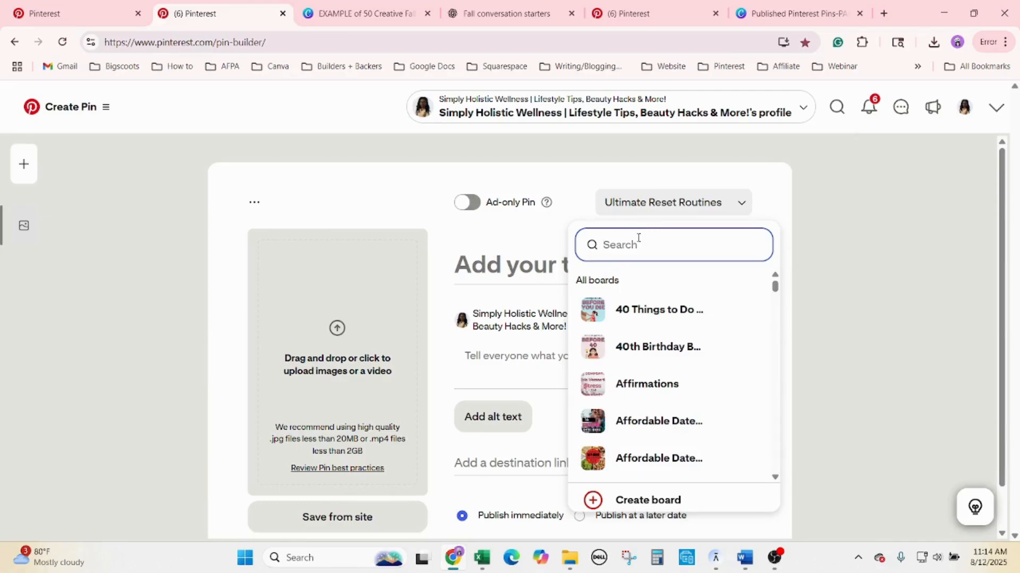
{"action": "left_click", "coordinate": [641, 235]}
{"action": "key", "text": "ctrl+v"}
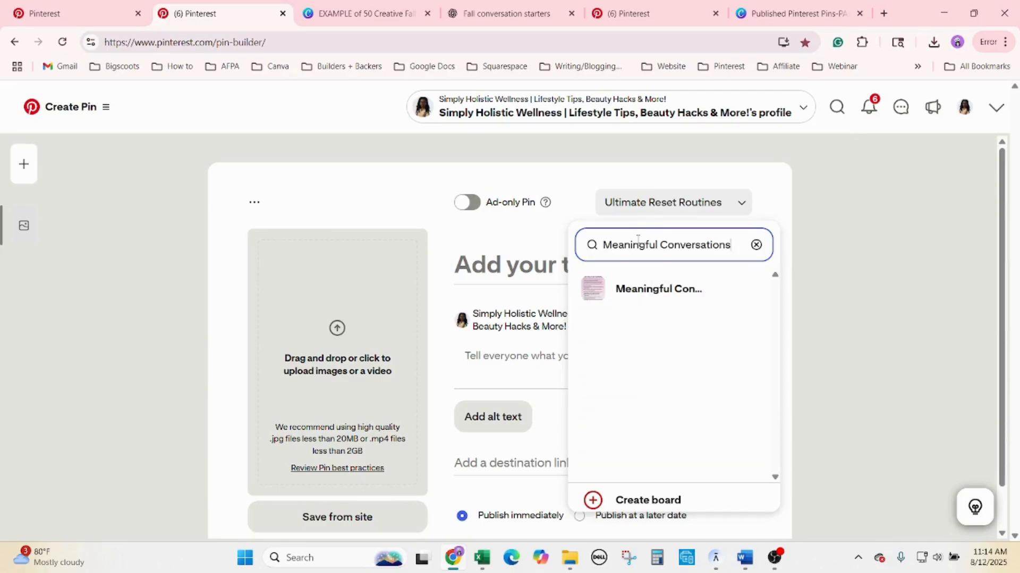
{"action": "left_click", "coordinate": [623, 290]}
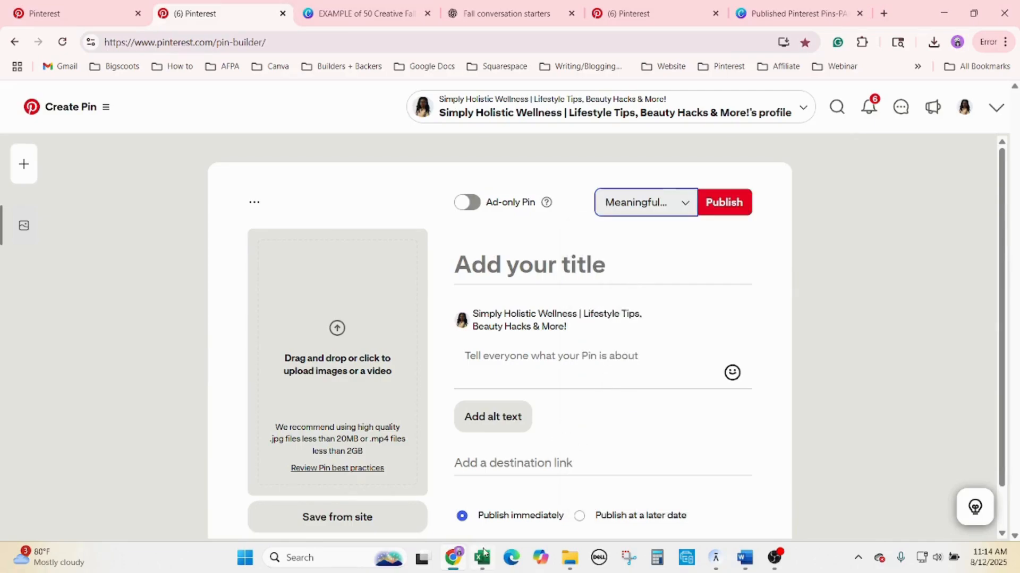
Step: Copy ChatGPT's first title, "25 Fun Fall Conversation Starters | Cozy Night Conversation Starters", into the Pinterest pin's title
{"action": "left_click_drag", "start_coordinate": [507, 11], "coordinate": [367, 10]}
{"action": "left_click_drag", "start_coordinate": [710, 263], "coordinate": [379, 258]}
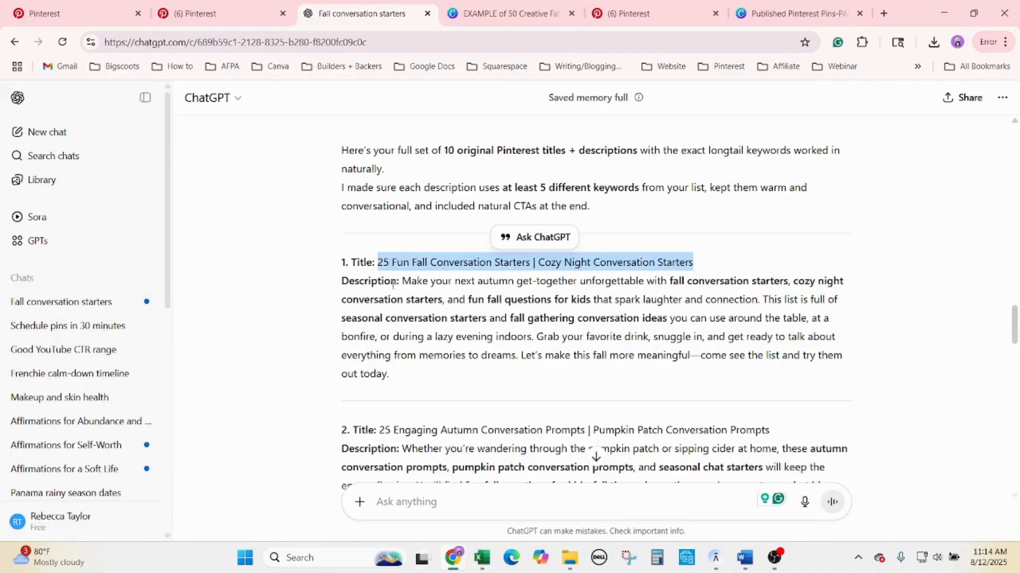
{"action": "left_click", "coordinate": [212, 14]}
{"action": "left_click", "coordinate": [502, 263]}
{"action": "key", "text": "ctrl+v"}
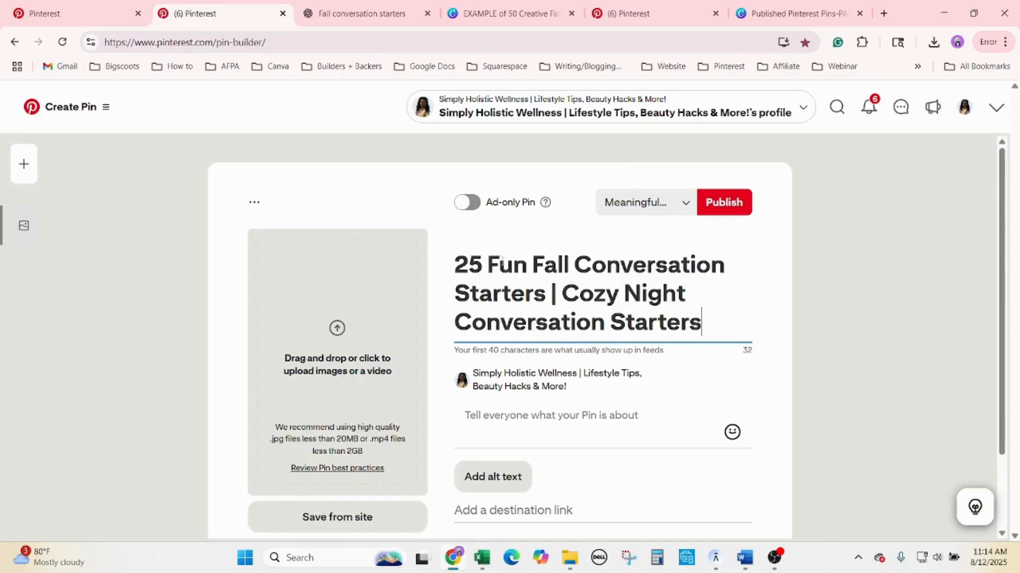
Step: Copy ChatGPT's first description, beginning "Make your next autumn get-together unforgettable", into the Pinterest pin's description
{"action": "left_click", "coordinate": [376, 13]}
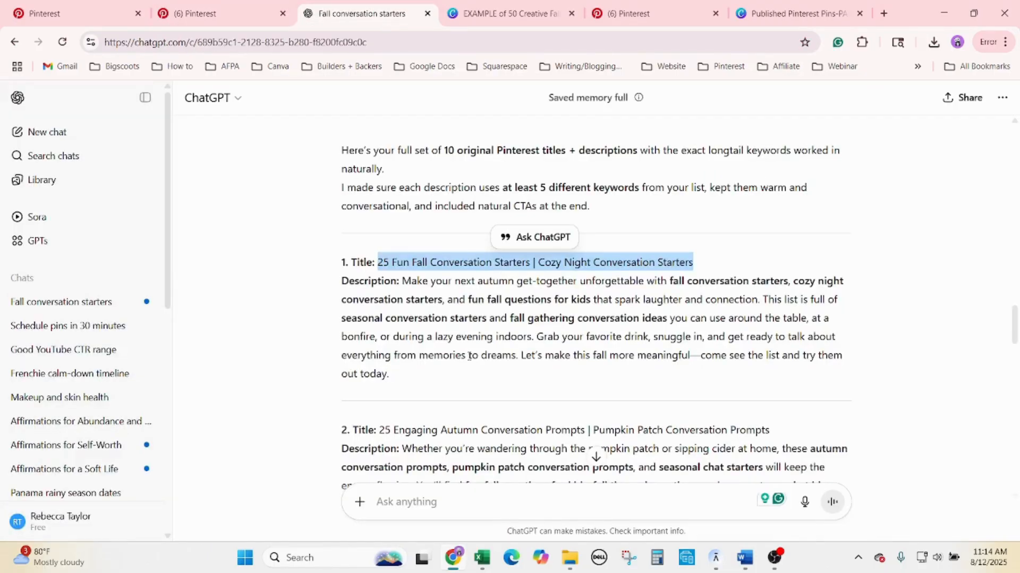
{"action": "left_click_drag", "start_coordinate": [403, 280], "coordinate": [407, 374]}
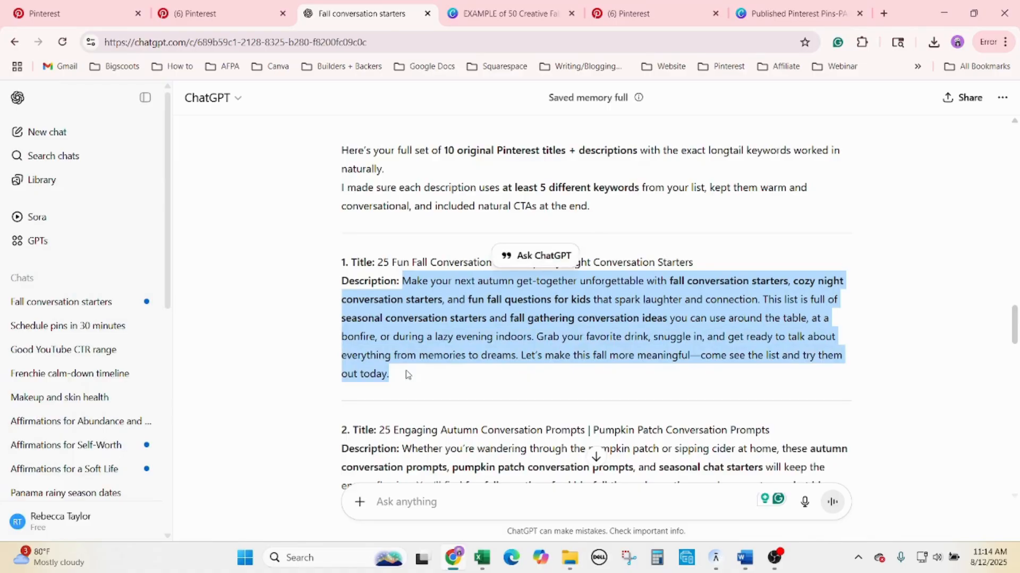
{"action": "left_click", "coordinate": [215, 11]}
{"action": "left_click", "coordinate": [523, 420]}
{"action": "key", "text": "ctrl+v"}
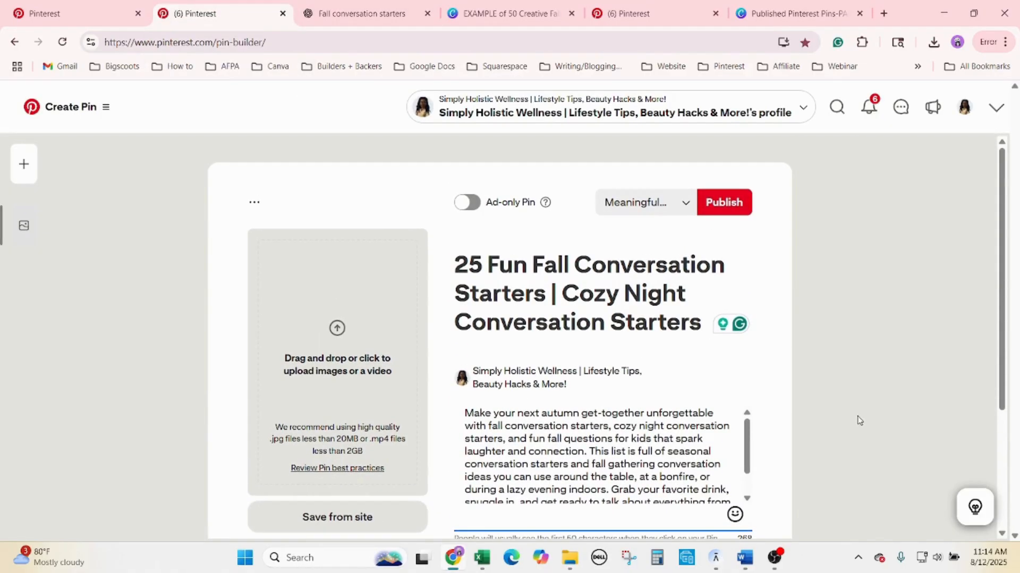
Step: Copy the blog title "50 Creative Fall Conversation Starters to Break the Ice" from B10 of the Excel tracker into the Pinterest pin's alt text
{"action": "left_click", "coordinate": [481, 557]}
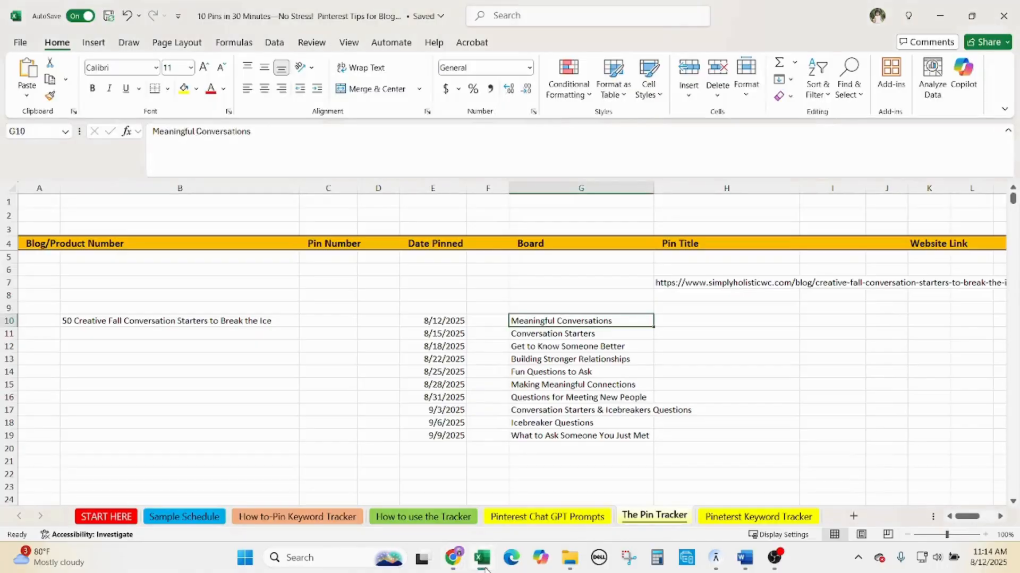
{"action": "left_click", "coordinate": [471, 387]}
{"action": "left_click", "coordinate": [170, 321]}
{"action": "key", "text": "ctrl+c"}
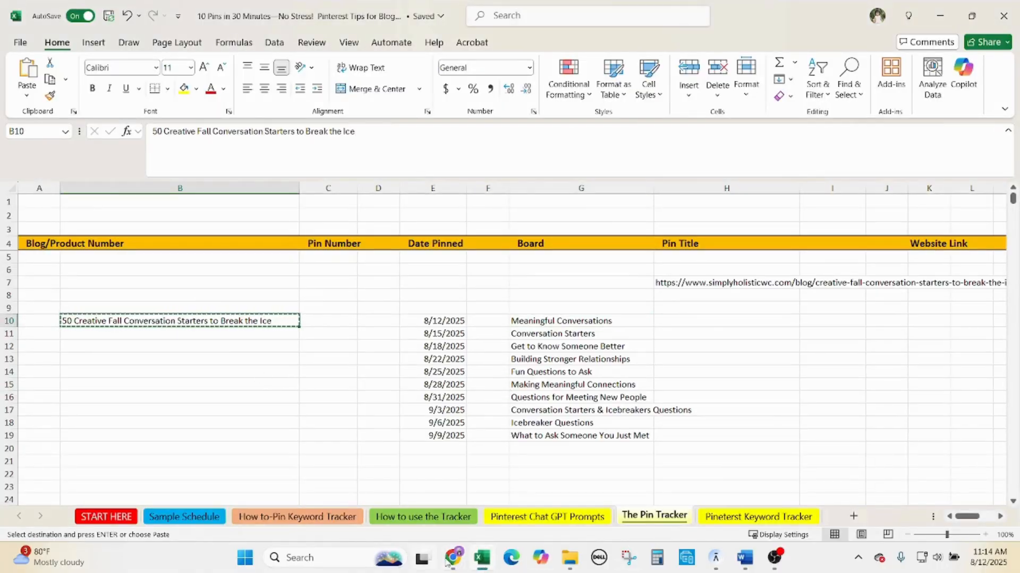
{"action": "left_click", "coordinate": [452, 558]}
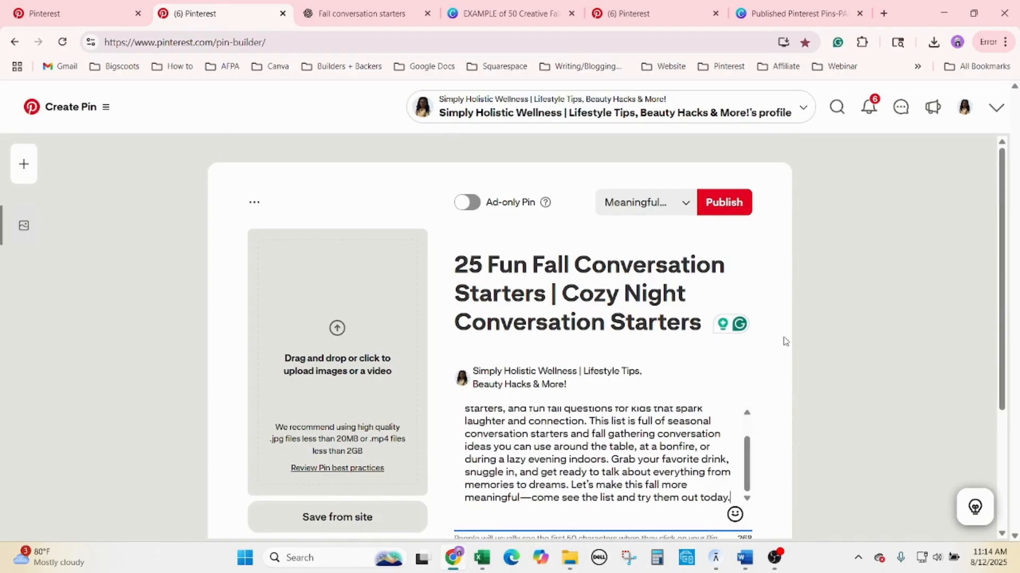
{"action": "scroll", "coordinate": [852, 355], "scroll_direction": "down", "scroll_amount": 3}
{"action": "left_click", "coordinate": [520, 426]}
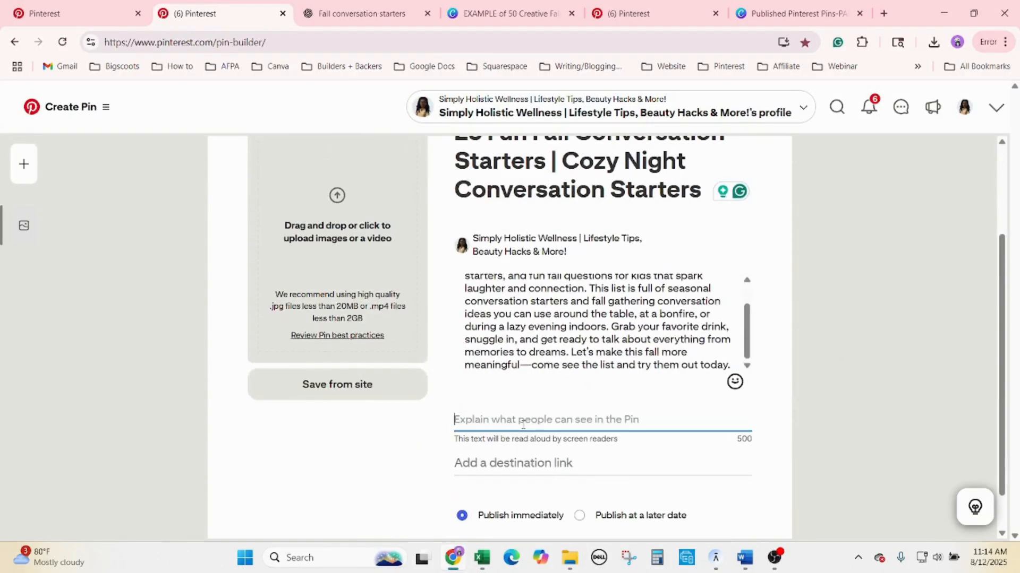
{"action": "key", "text": "ctrl+v"}
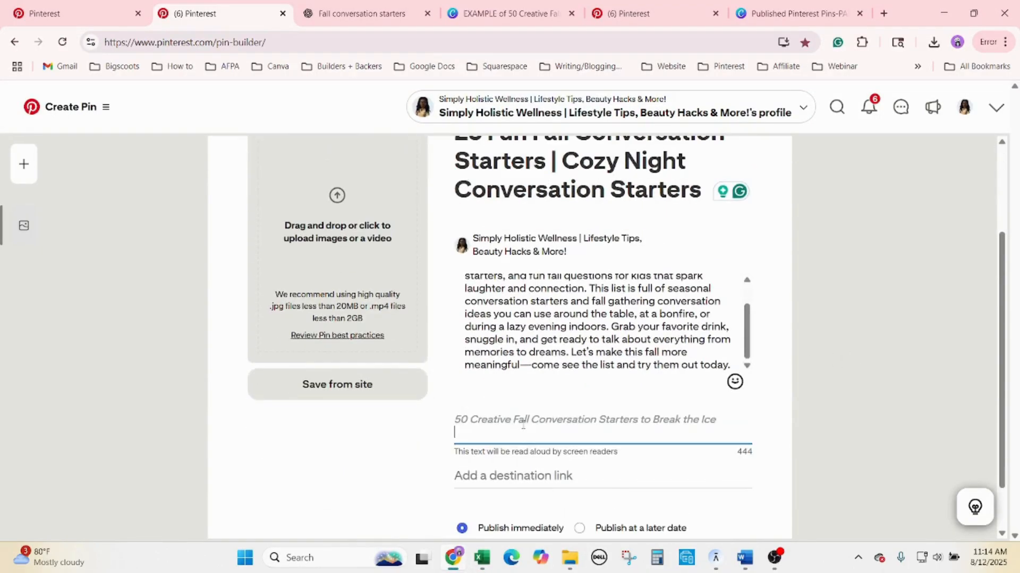
Step: Copy the blog post URL from H7 of the Excel tracker into the Pinterest pin's destination link
{"action": "left_click", "coordinate": [484, 559]}
{"action": "left_click", "coordinate": [712, 359]}
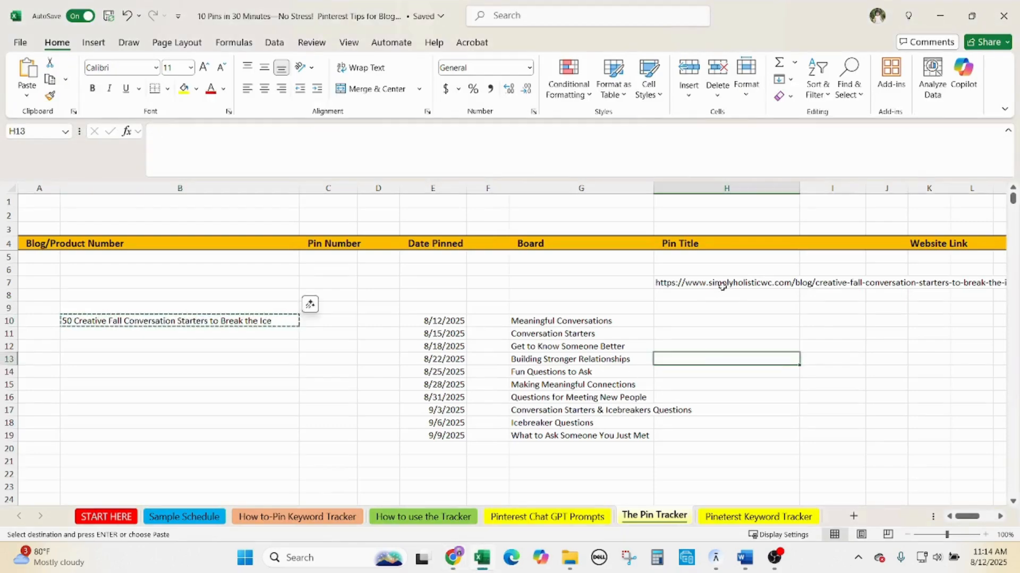
{"action": "left_click", "coordinate": [693, 284]}
{"action": "key", "text": "ctrl+c"}
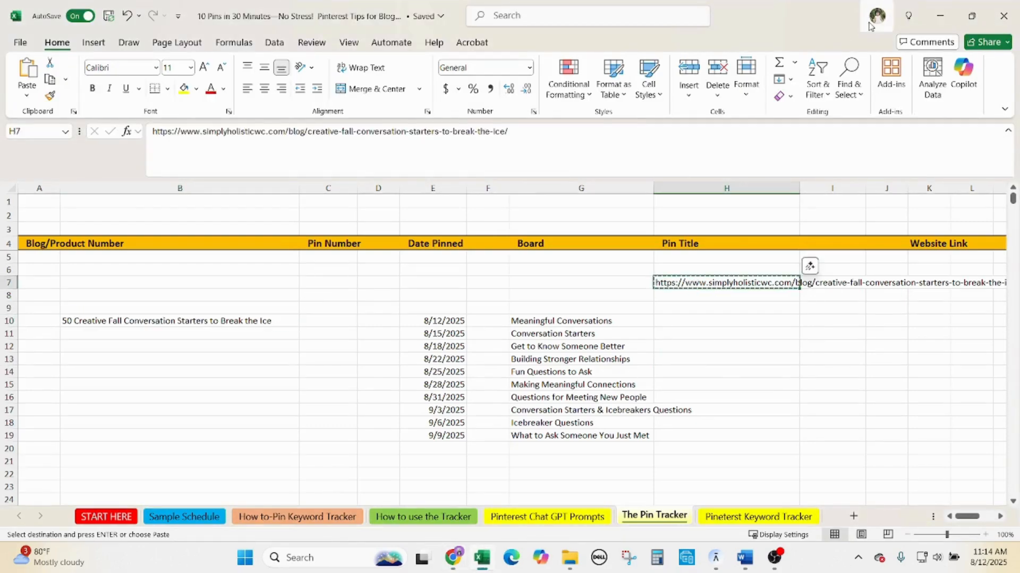
{"action": "left_click", "coordinate": [453, 558]}
{"action": "left_click", "coordinate": [489, 471]}
{"action": "key", "text": "ctrl+v"}
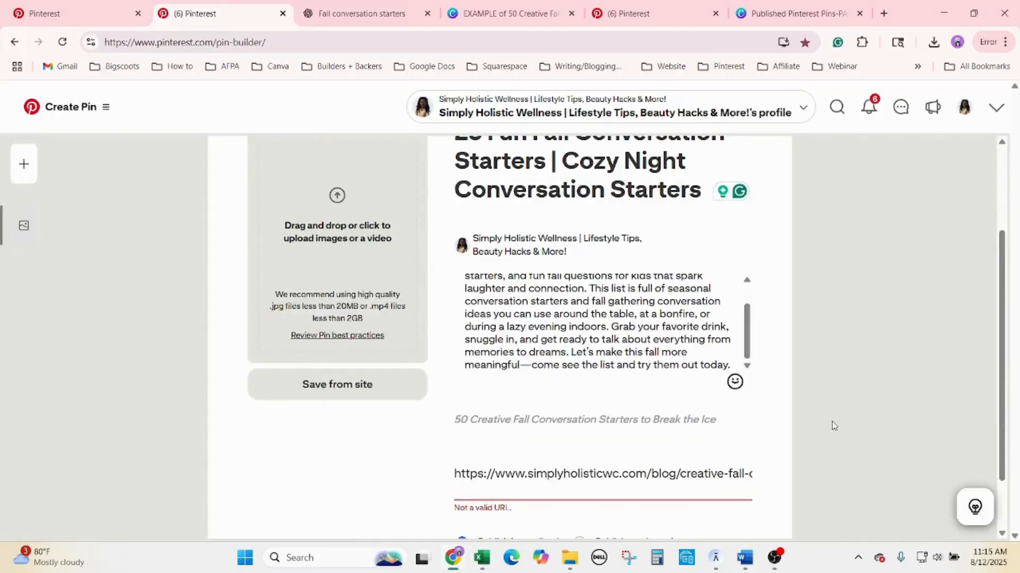
Step: Upload the "50 Super Cozy Fall Conversation Starters" image from the downloaded example folder as the pin's image
{"action": "scroll", "coordinate": [833, 424], "scroll_direction": "up", "scroll_amount": 1}
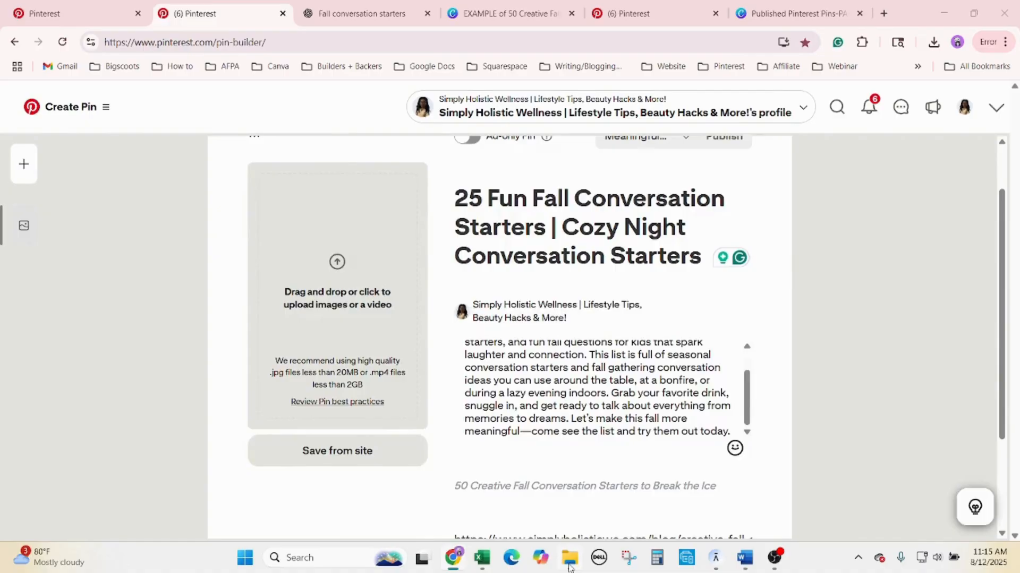
{"action": "left_click", "coordinate": [570, 557]}
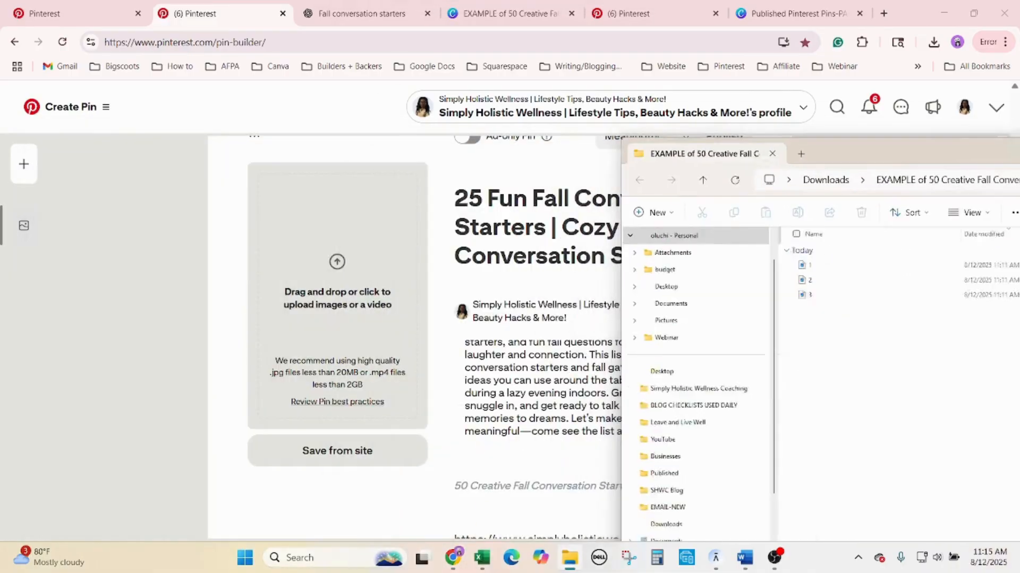
{"action": "left_click_drag", "start_coordinate": [860, 154], "coordinate": [1019, 42]}
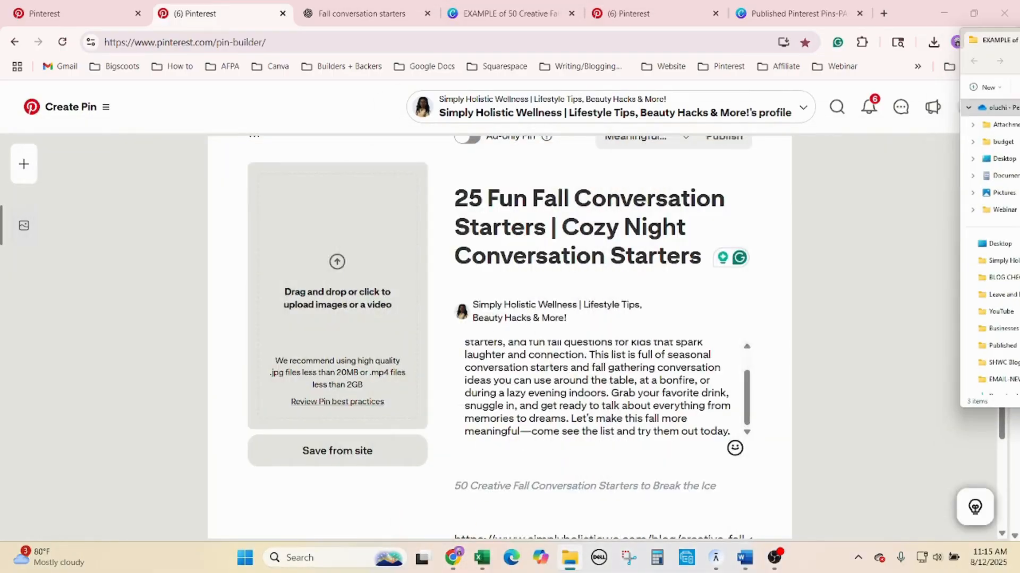
{"action": "left_click_drag", "start_coordinate": [1014, 249], "coordinate": [368, 268]}
{"action": "key", "text": "alt+Tab"}
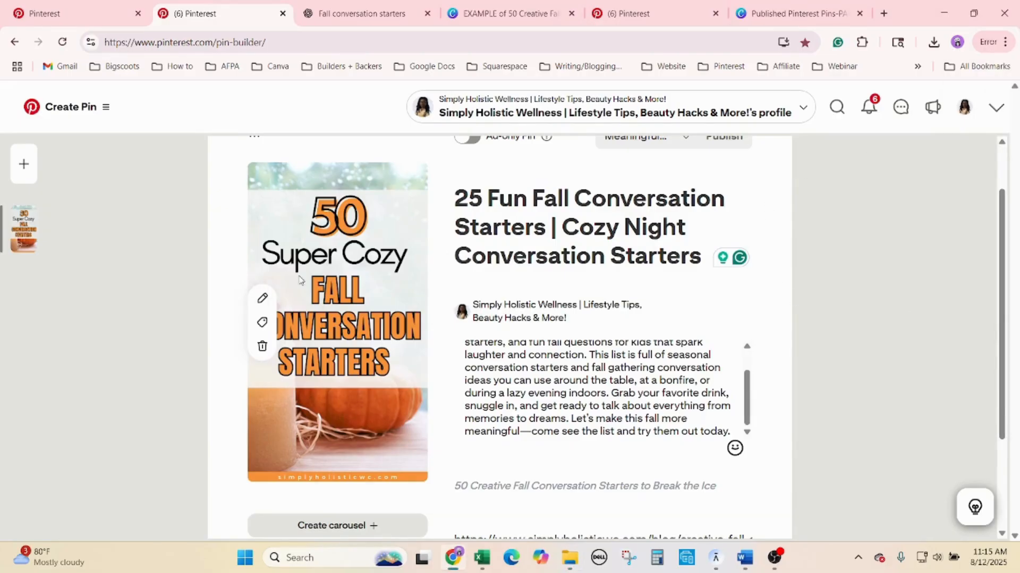
Step: Delete the stray line break at the end of the pin's destination link
{"action": "left_click", "coordinate": [794, 309]}
{"action": "scroll", "coordinate": [817, 329], "scroll_direction": "down", "scroll_amount": 2}
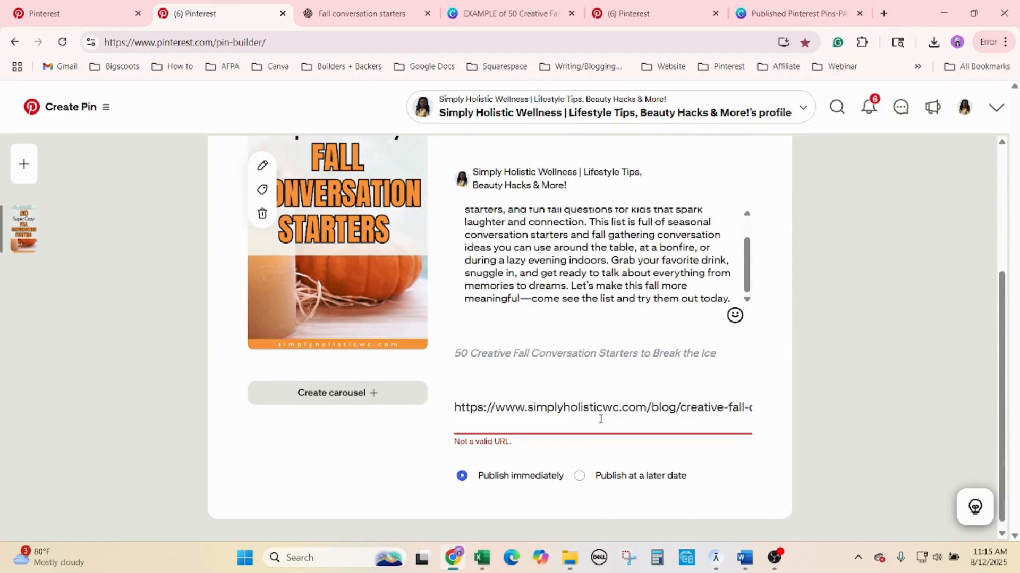
{"action": "key", "text": "BackSpace"}
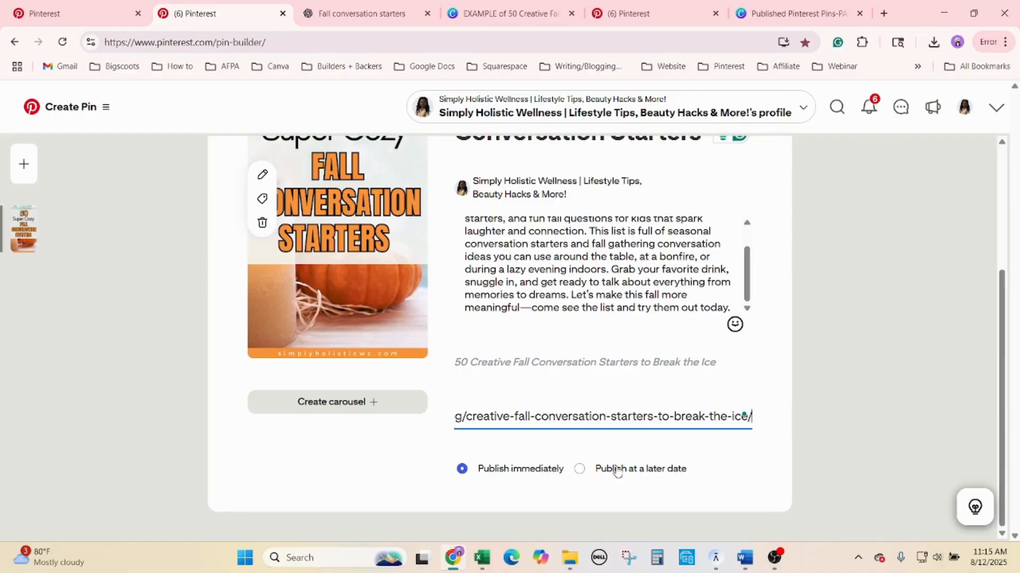
Step: Schedule the pin to publish at a later date, on 08/12/2025 at 04:00 PM
{"action": "left_click", "coordinate": [579, 471]}
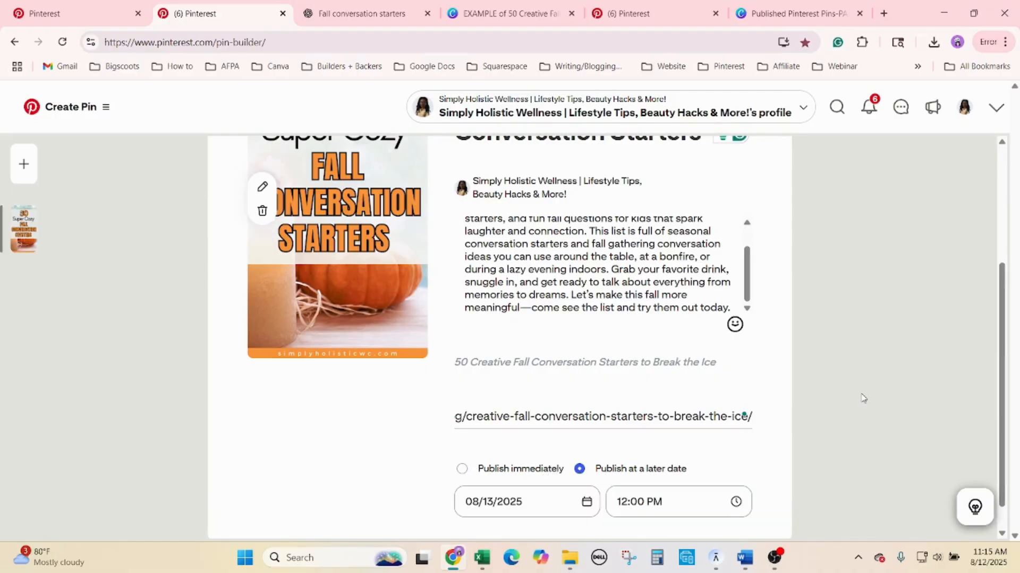
{"action": "scroll", "coordinate": [862, 399], "scroll_direction": "down", "scroll_amount": 1}
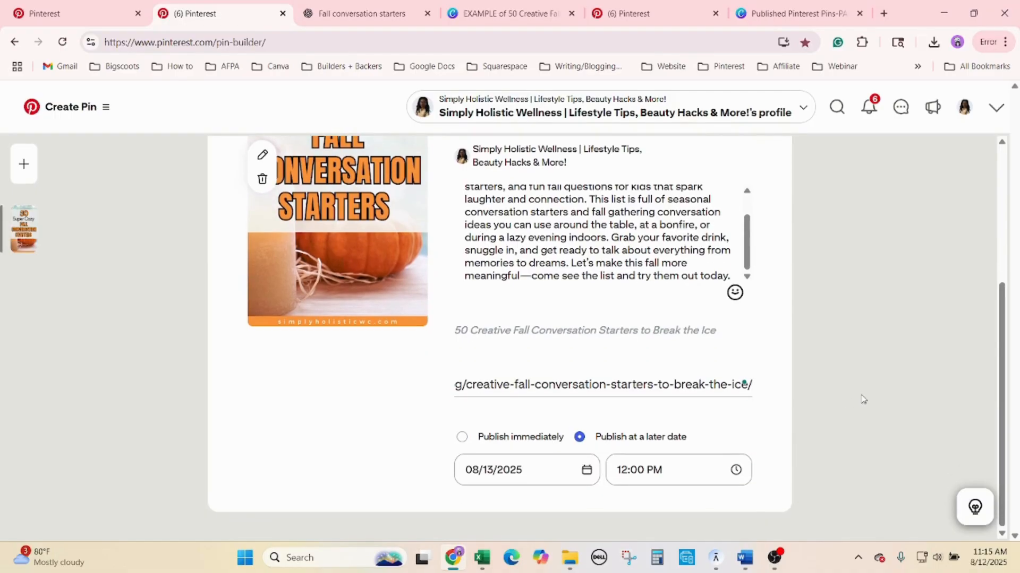
{"action": "left_click", "coordinate": [544, 466]}
{"action": "left_click", "coordinate": [505, 342]}
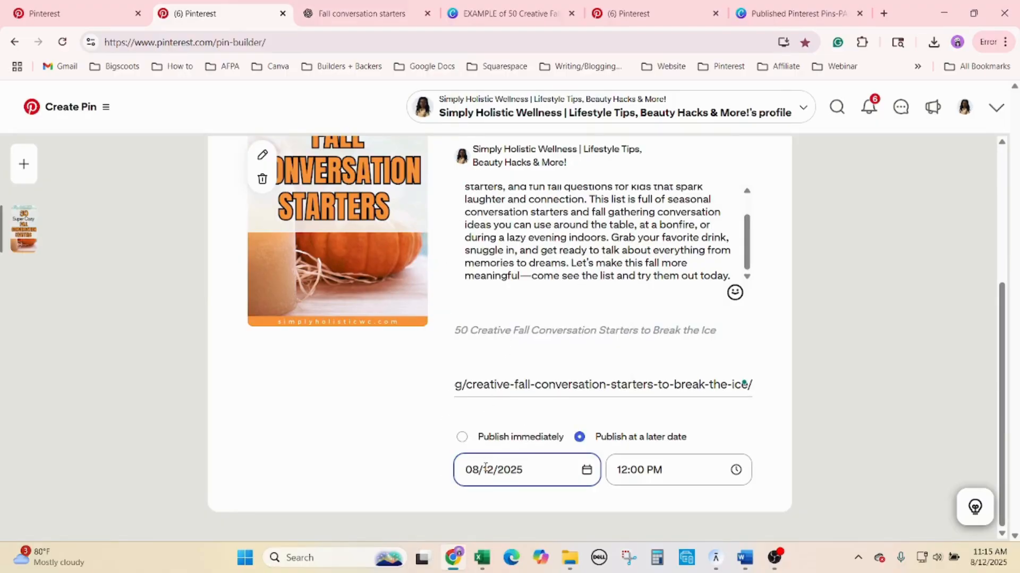
{"action": "left_click", "coordinate": [625, 469]}
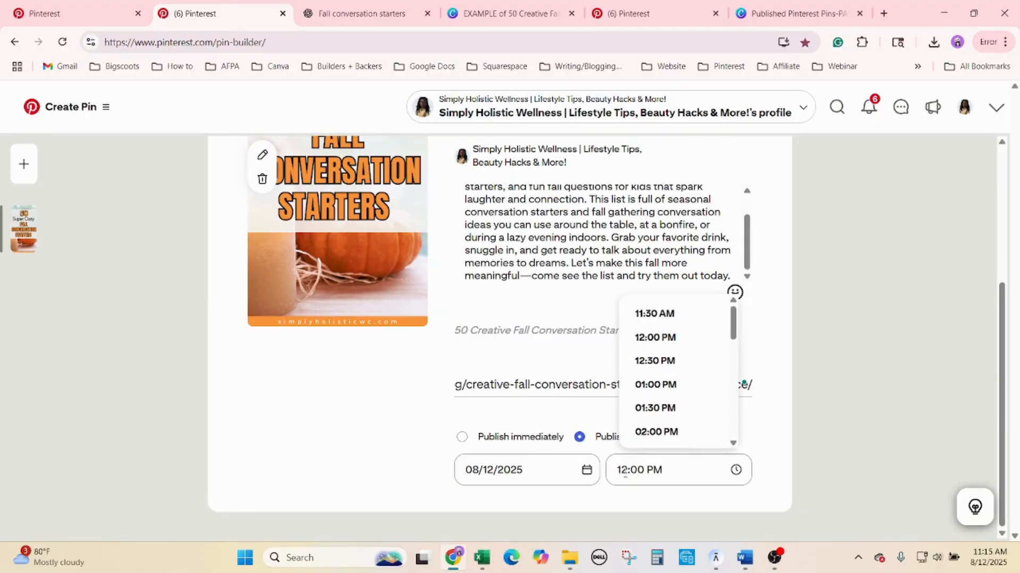
{"action": "scroll", "coordinate": [664, 403], "scroll_direction": "down", "scroll_amount": 3}
{"action": "left_click", "coordinate": [665, 386]}
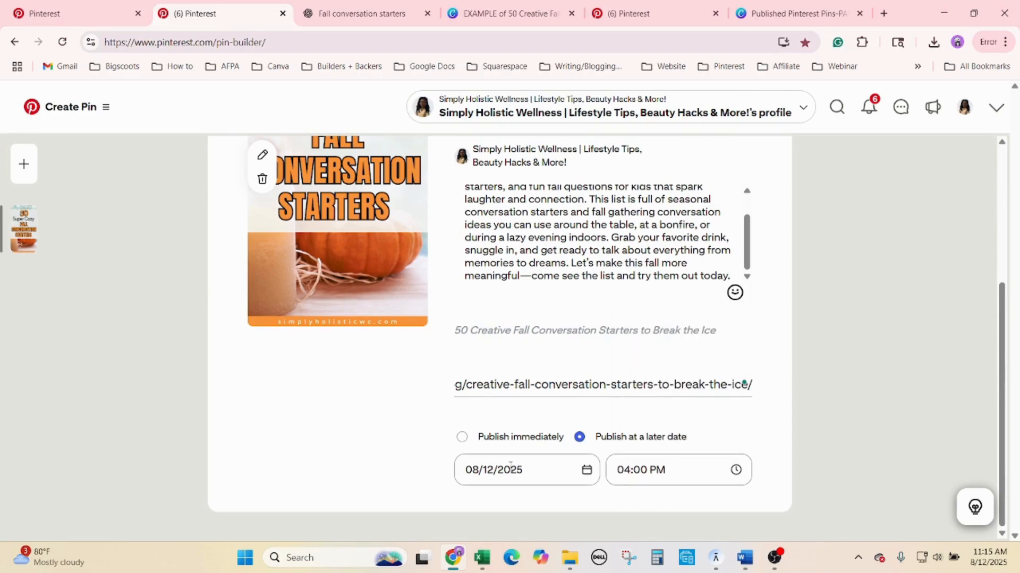
Step: Duplicate the completed pin draft to start the second pin
{"action": "scroll", "coordinate": [839, 401], "scroll_direction": "up", "scroll_amount": 4}
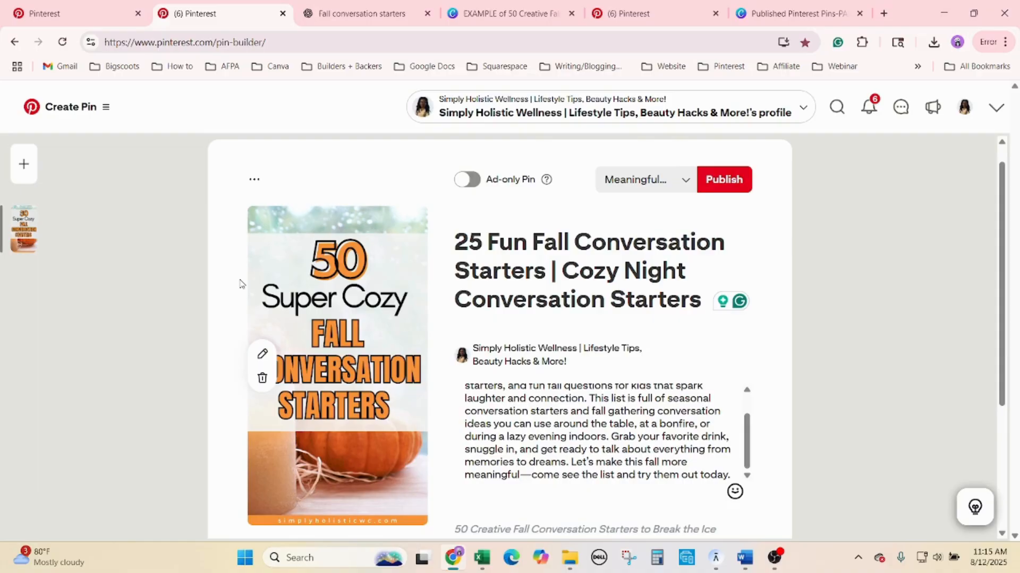
{"action": "left_click", "coordinate": [255, 182]}
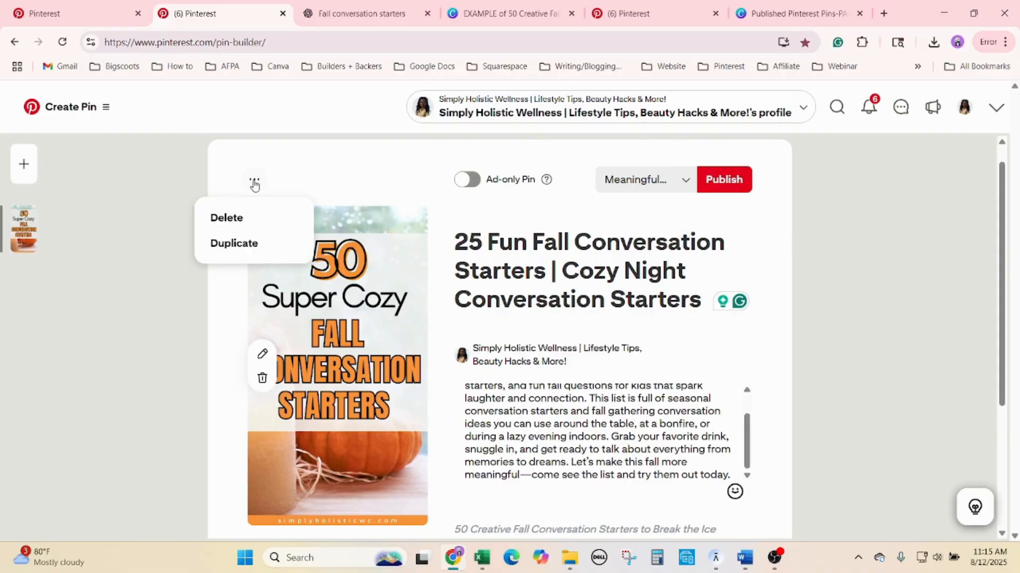
{"action": "left_click", "coordinate": [260, 248]}
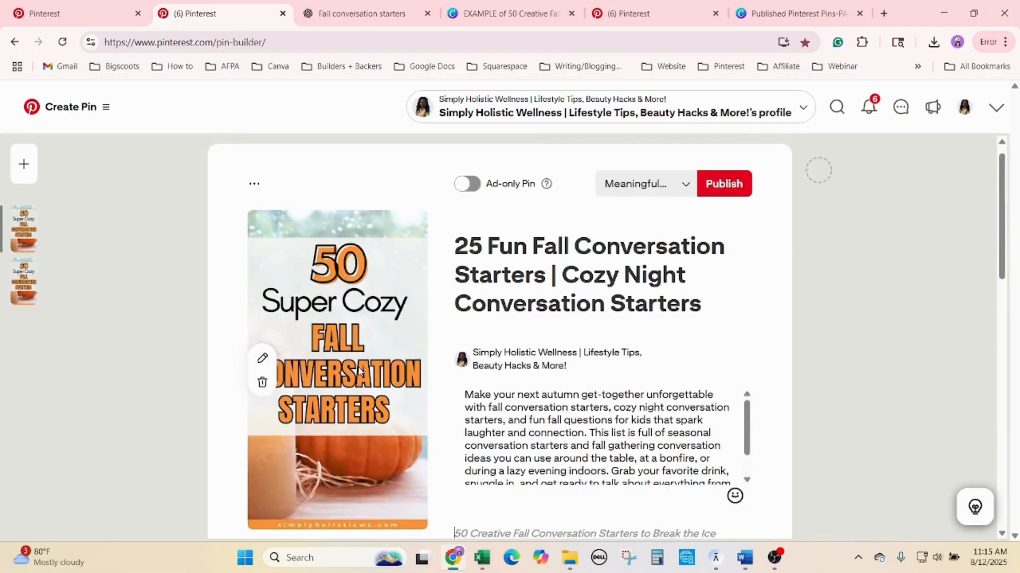
{"action": "scroll", "coordinate": [359, 370], "scroll_direction": "down", "scroll_amount": 1}
{"action": "scroll", "coordinate": [354, 374], "scroll_direction": "up", "scroll_amount": 1}
Step: Copy the board name Conversation Starters from G11 of the Excel tracker and select that board for the duplicated pin
{"action": "left_click", "coordinate": [482, 557]}
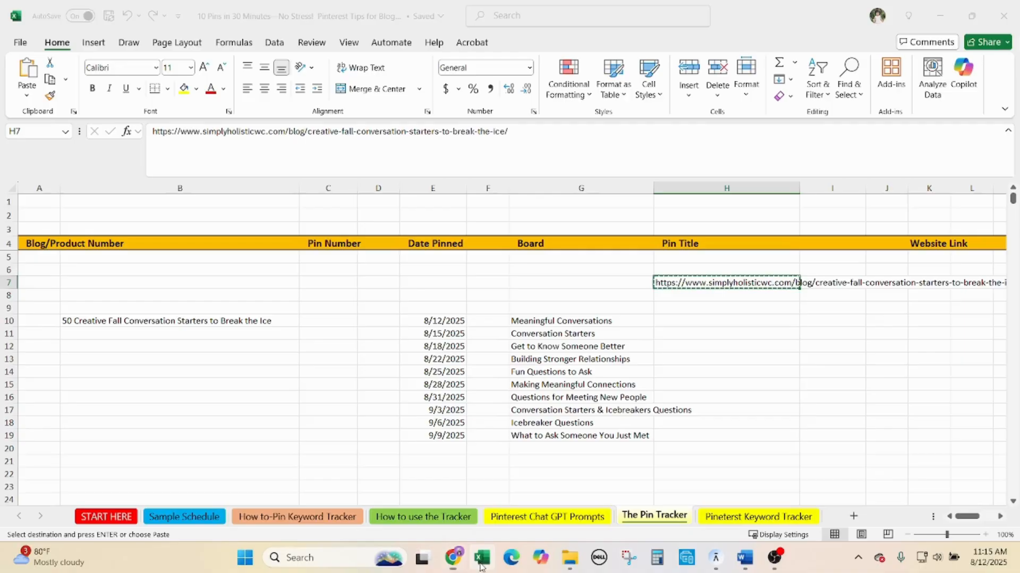
{"action": "left_click", "coordinate": [543, 332]}
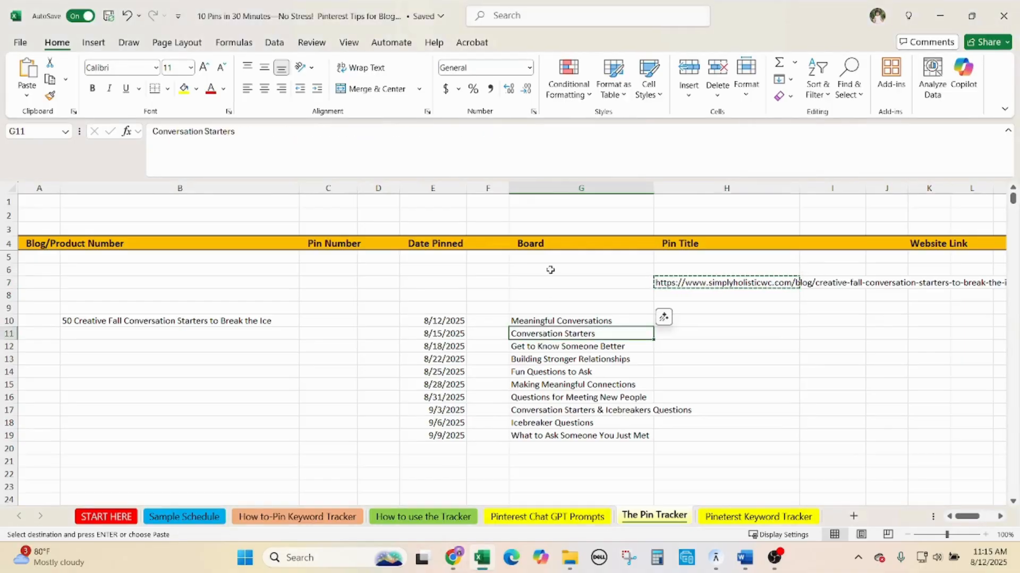
{"action": "key", "text": "ctrl+c"}
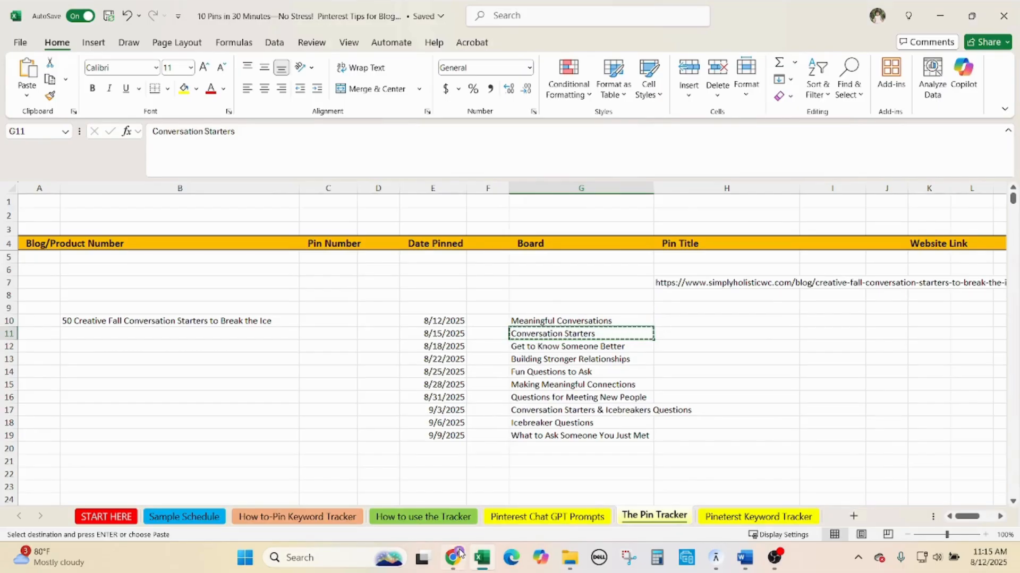
{"action": "mouse_move", "coordinate": [452, 557]}
{"action": "left_click", "coordinate": [502, 483]}
{"action": "left_click", "coordinate": [641, 196]}
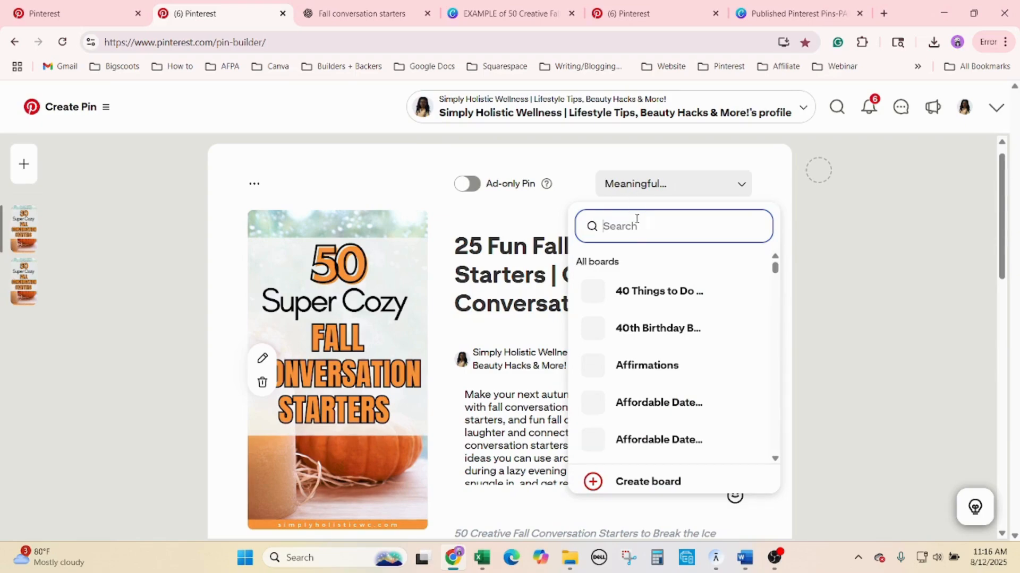
{"action": "key", "text": "ctrl+v"}
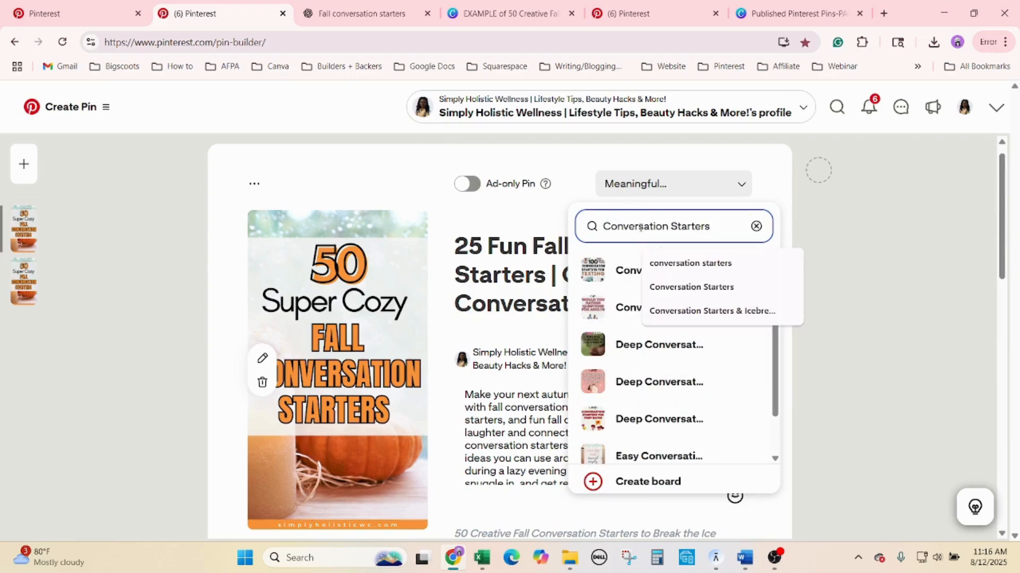
{"action": "left_click", "coordinate": [618, 266]}
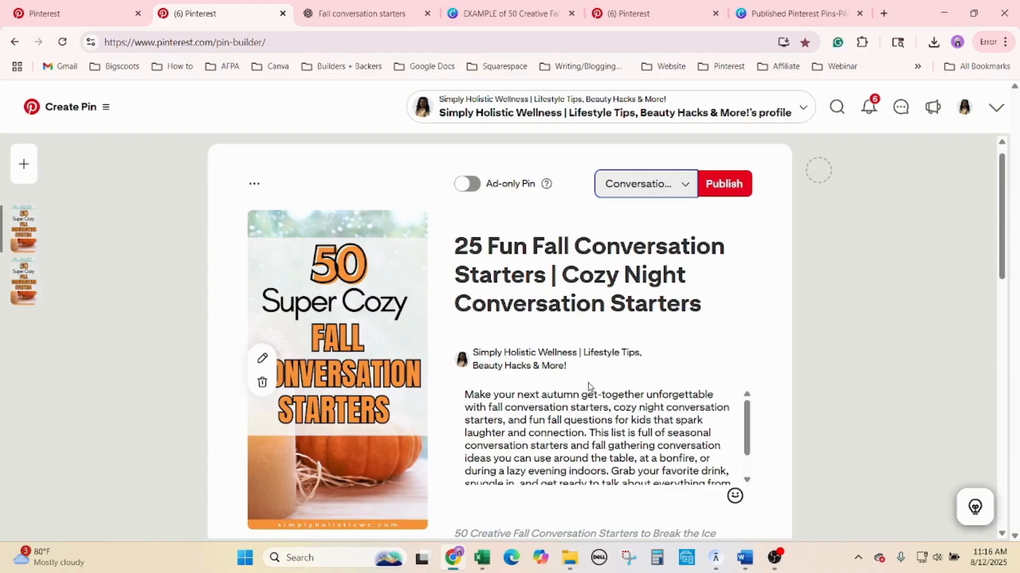
Step: Replace the duplicated pin's title with ChatGPT's second title, "25 Engaging Autumn Conversation Prompts | Pumpkin Patch Conversation Prompts"
{"action": "mouse_move", "coordinate": [482, 558]}
{"action": "left_click", "coordinate": [536, 531]}
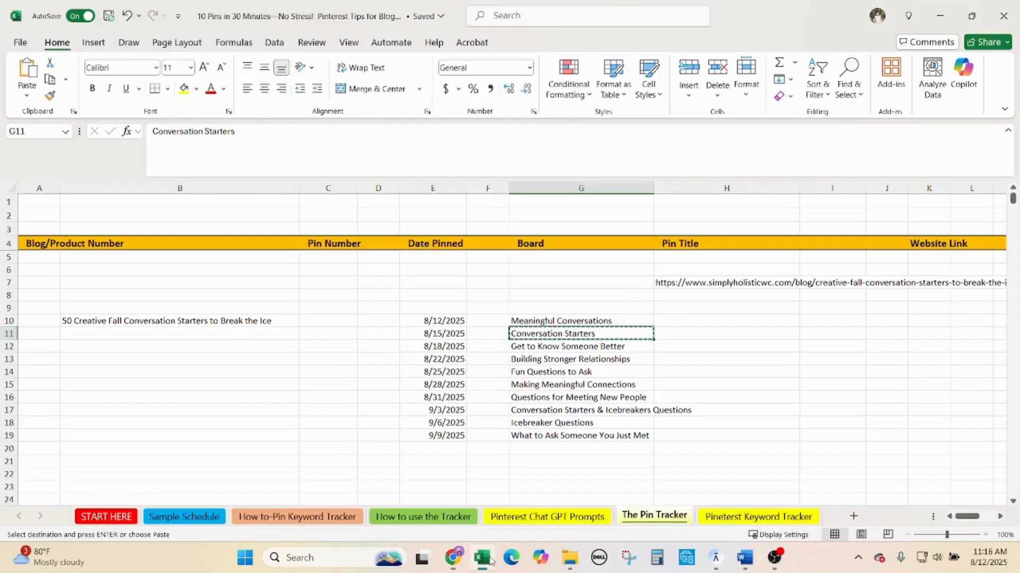
{"action": "left_click", "coordinate": [940, 16]}
{"action": "left_click", "coordinate": [374, 21]}
{"action": "scroll", "coordinate": [451, 329], "scroll_direction": "down", "scroll_amount": 3}
{"action": "left_click", "coordinate": [635, 296]}
{"action": "left_click_drag", "start_coordinate": [774, 298], "coordinate": [380, 299]}
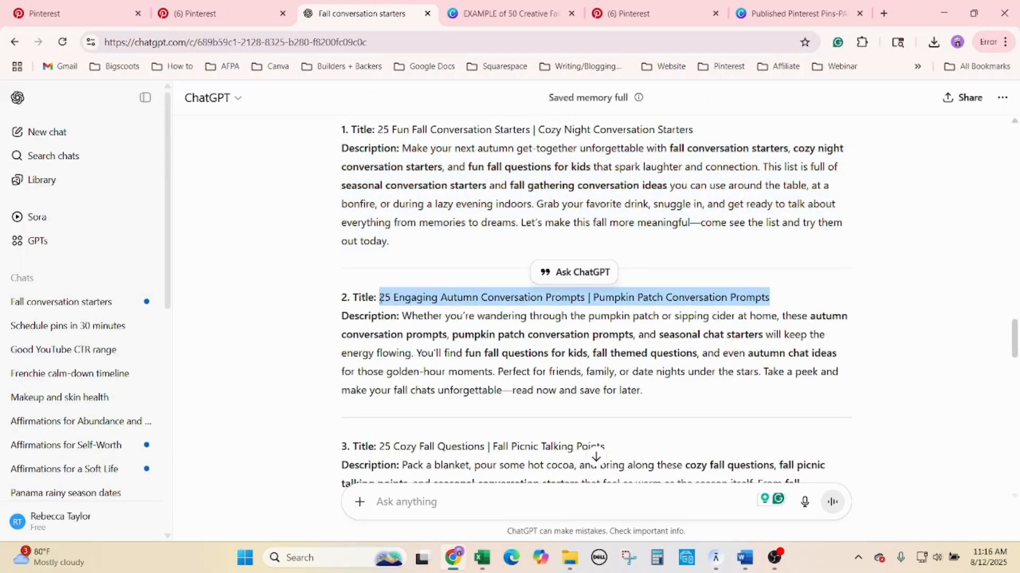
{"action": "left_click", "coordinate": [230, 9]}
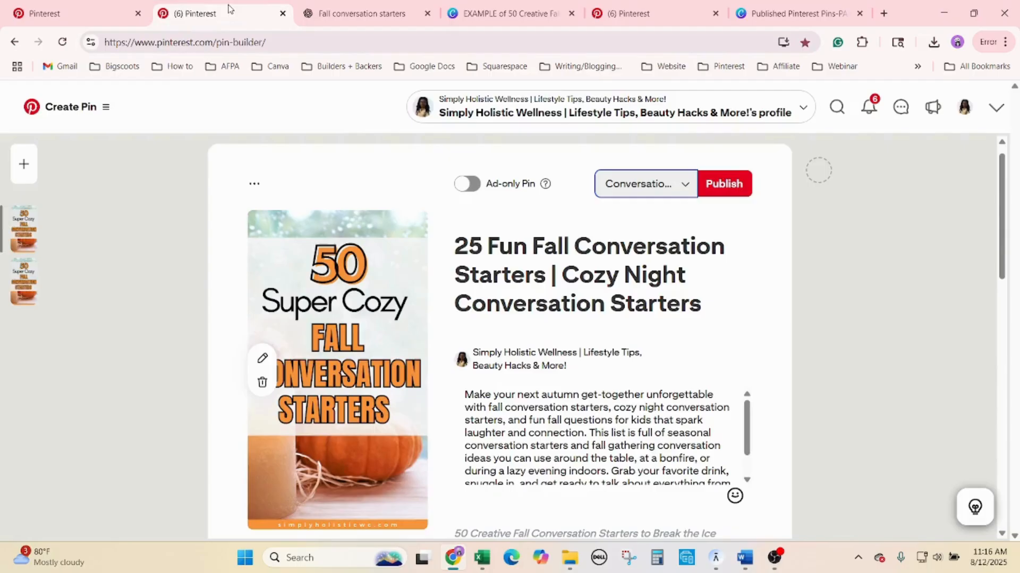
{"action": "left_click", "coordinate": [489, 291]}
{"action": "right_click", "coordinate": [490, 292]}
{"action": "left_click", "coordinate": [537, 424]}
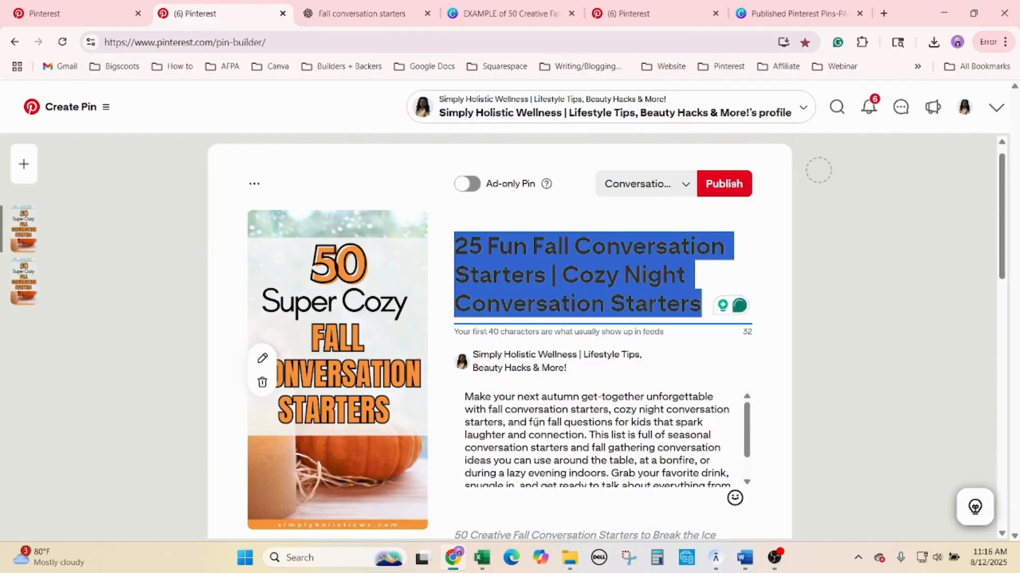
{"action": "key", "text": "ctrl+v"}
Step: Replace the duplicated pin's description with ChatGPT's second description, beginning "Whether you're wandering through the pumpkin patch"
{"action": "left_click", "coordinate": [367, 13]}
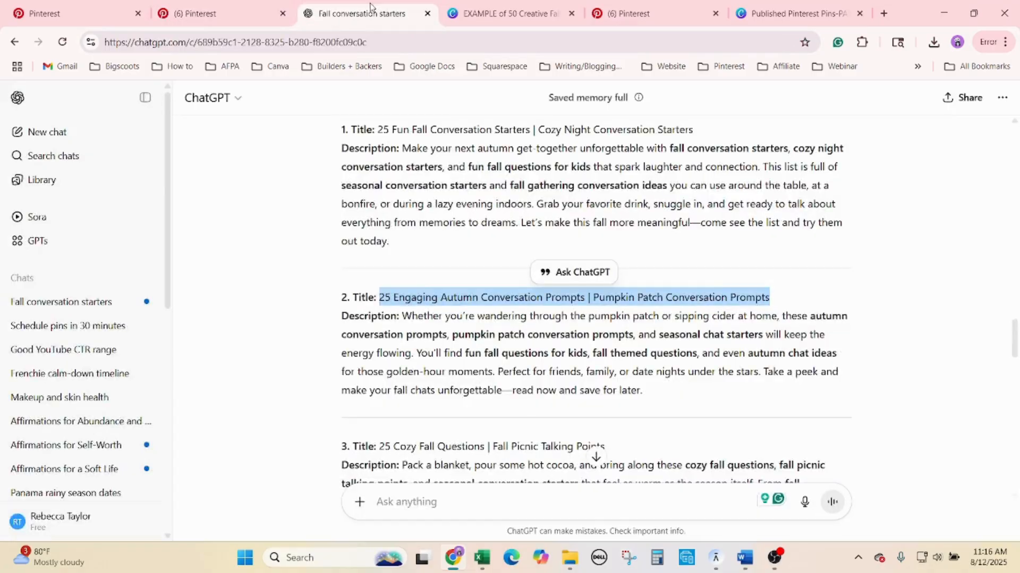
{"action": "left_click_drag", "start_coordinate": [659, 395], "coordinate": [403, 314]}
{"action": "left_click", "coordinate": [215, 5]}
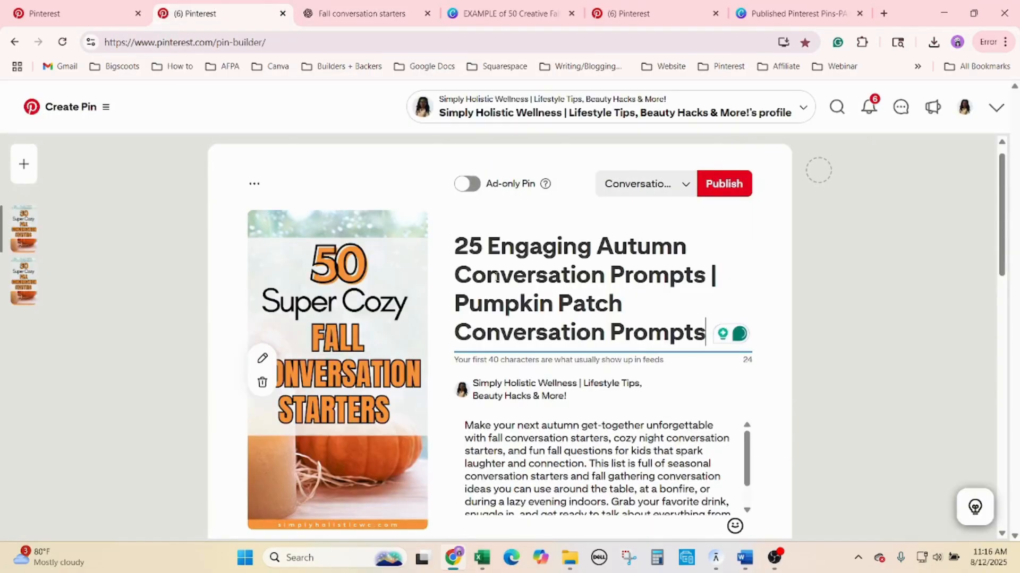
{"action": "scroll", "coordinate": [565, 457], "scroll_direction": "down", "scroll_amount": 3}
{"action": "right_click", "coordinate": [565, 457]}
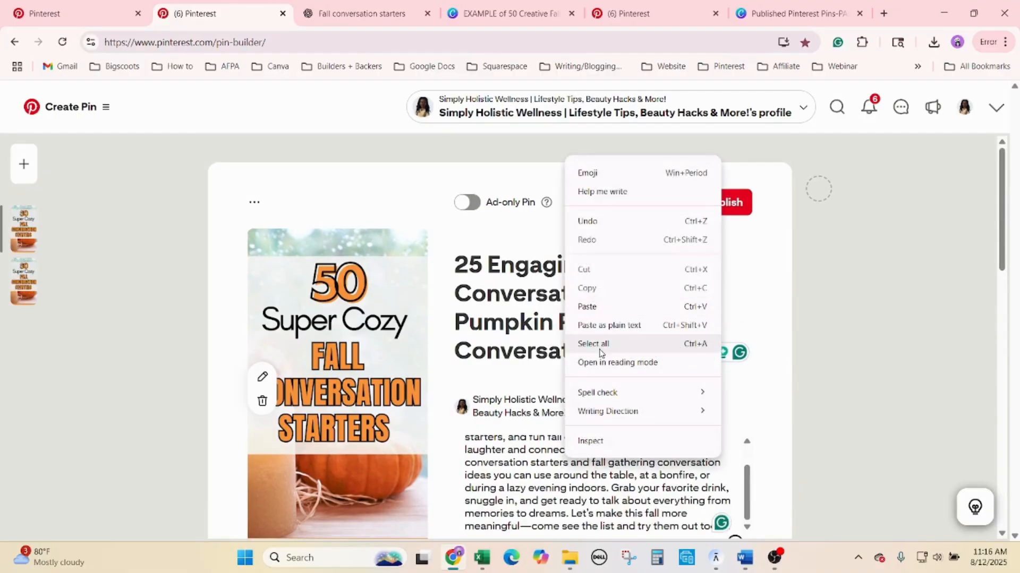
{"action": "left_click", "coordinate": [595, 345]}
{"action": "key", "text": "ctrl+v"}
Step: Set the second pin's publish date to 08/16/2025
{"action": "scroll", "coordinate": [877, 392], "scroll_direction": "down", "scroll_amount": 3}
{"action": "scroll", "coordinate": [877, 391], "scroll_direction": "up", "scroll_amount": 2}
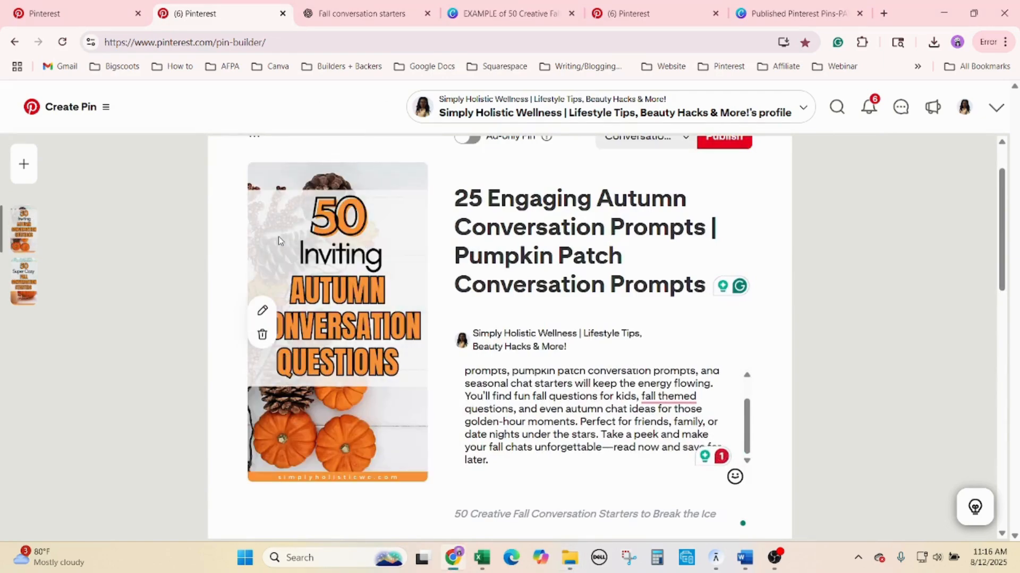
{"action": "scroll", "coordinate": [868, 357], "scroll_direction": "down", "scroll_amount": 1}
{"action": "scroll", "coordinate": [866, 353], "scroll_direction": "down", "scroll_amount": 2}
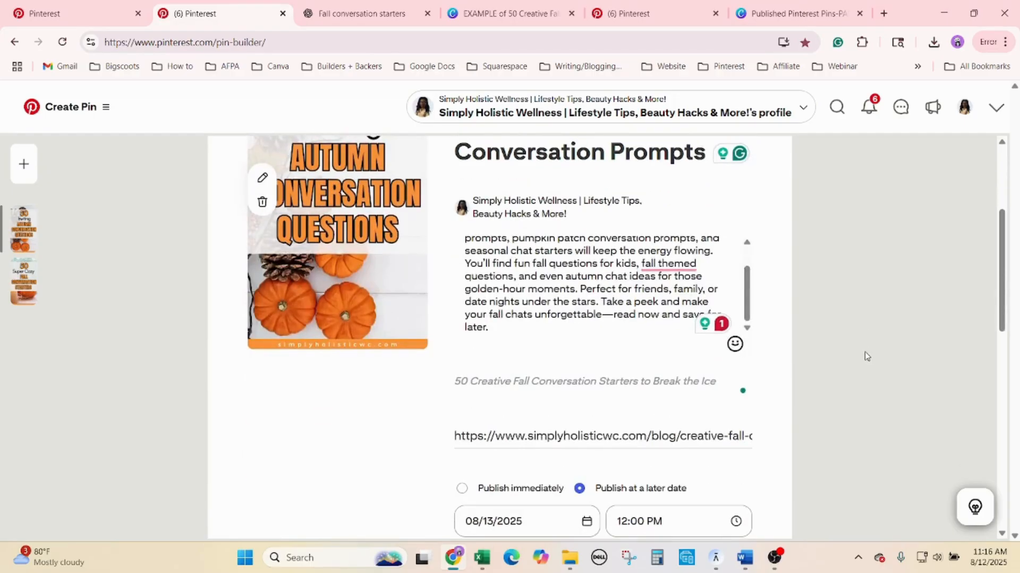
{"action": "left_click", "coordinate": [571, 316]}
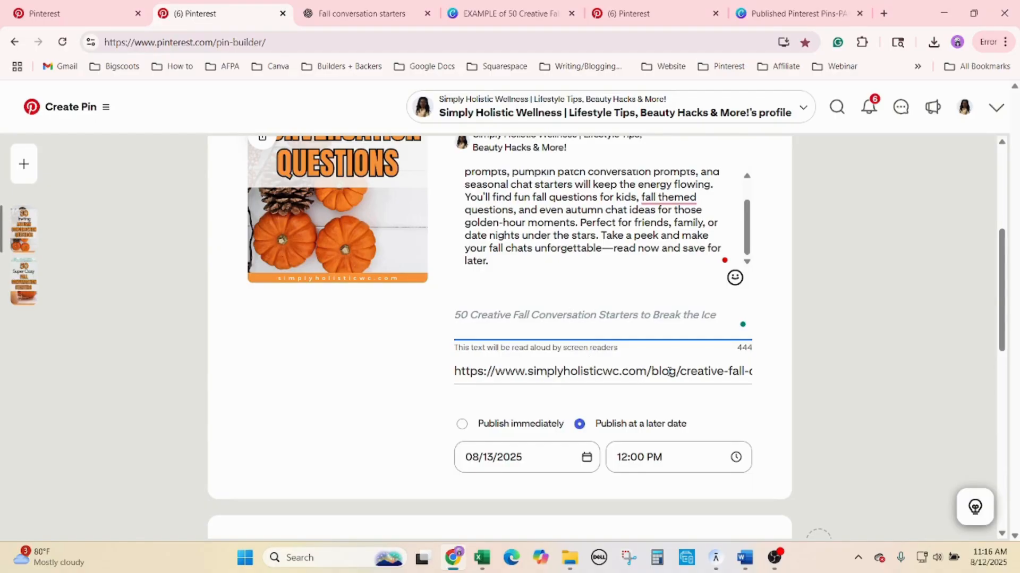
{"action": "left_click", "coordinate": [868, 394]}
{"action": "left_click", "coordinate": [559, 455]}
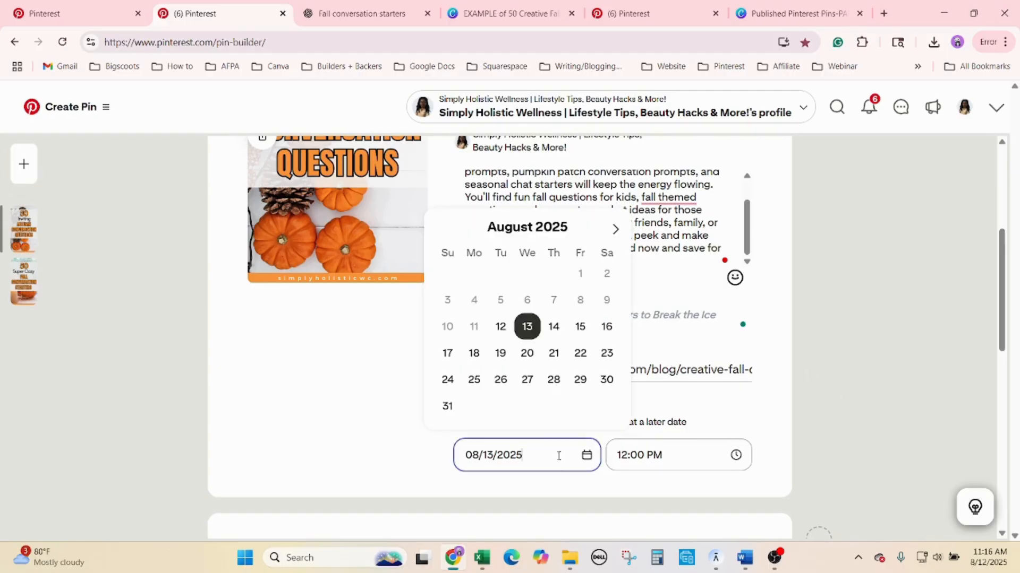
{"action": "left_click", "coordinate": [606, 326]}
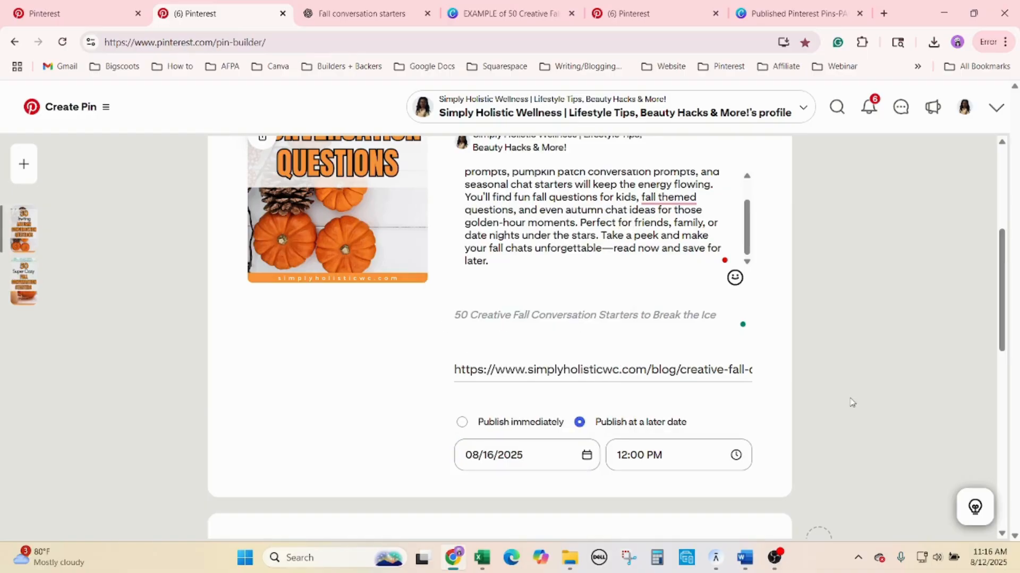
Step: Duplicate the "25 Engaging Autumn Conversation Prompts" pin draft to start the third pin
{"action": "scroll", "coordinate": [848, 406], "scroll_direction": "up", "scroll_amount": 5}
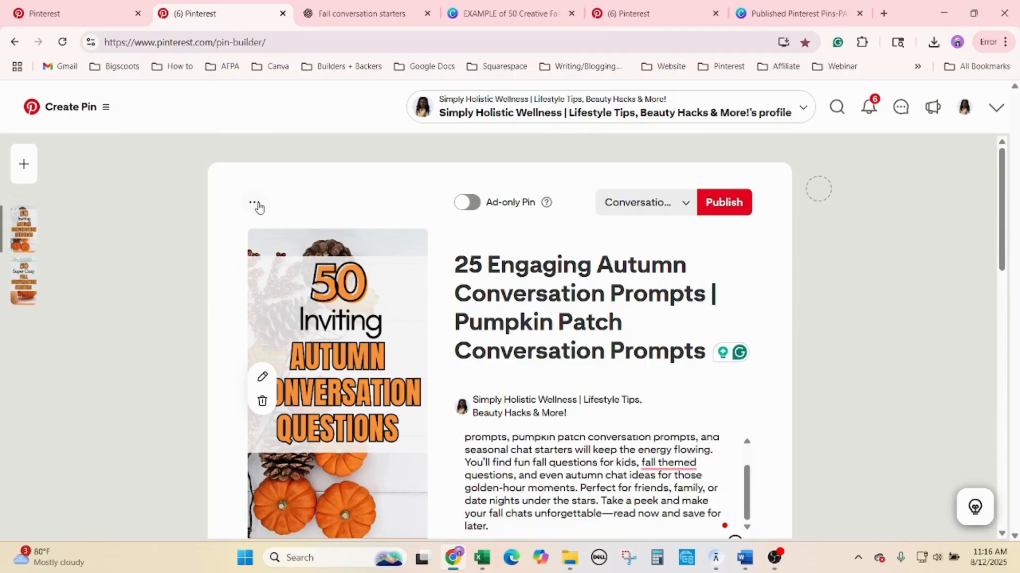
{"action": "left_click", "coordinate": [255, 205]}
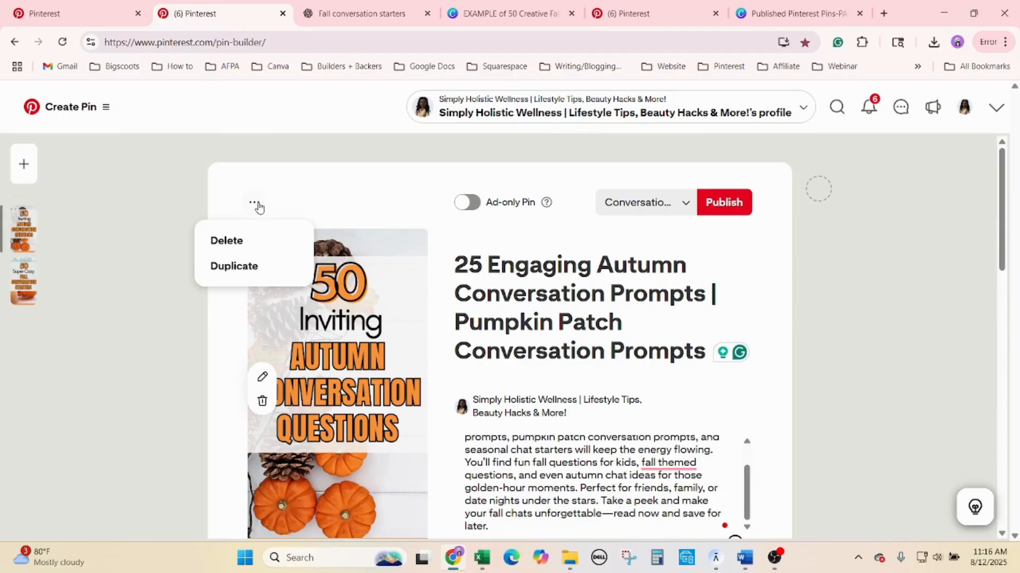
{"action": "left_click", "coordinate": [275, 265]}
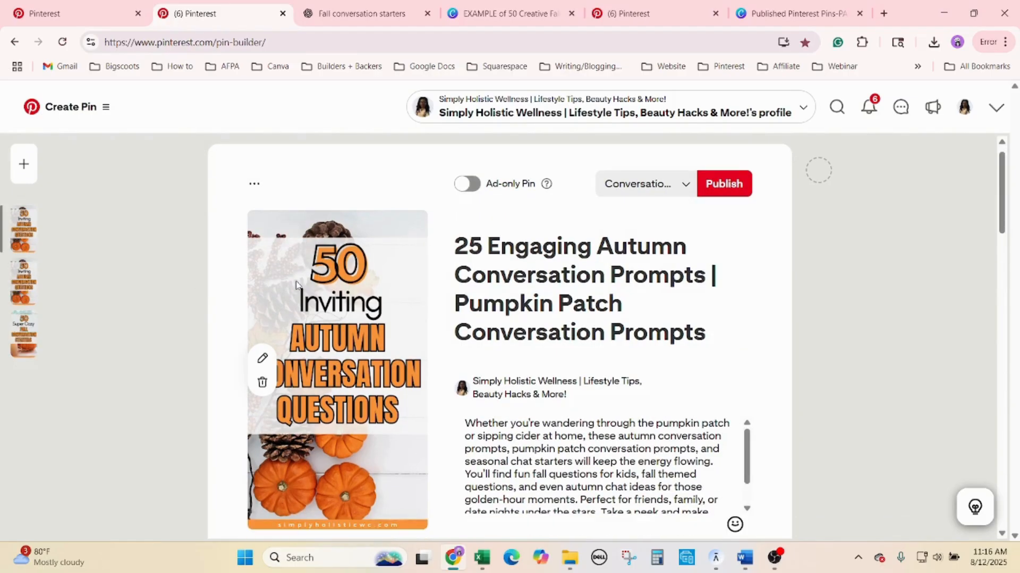
Step: Copy the board name Get to Know Someone Better from G12 of the Excel tracker and select that board for the third pin
{"action": "left_click", "coordinate": [482, 558]}
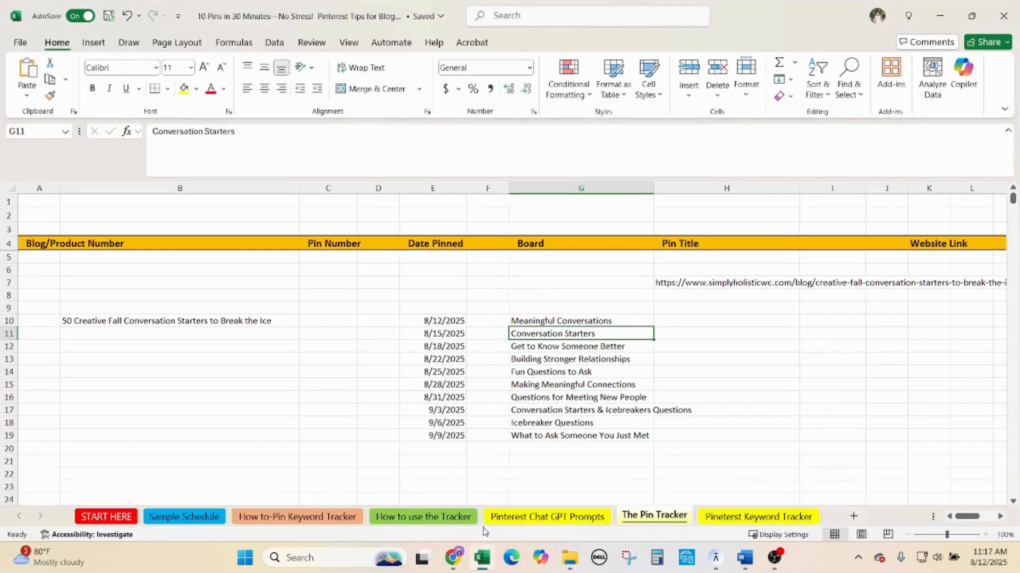
{"action": "left_click", "coordinate": [526, 345]}
{"action": "key", "text": "ctrl+c"}
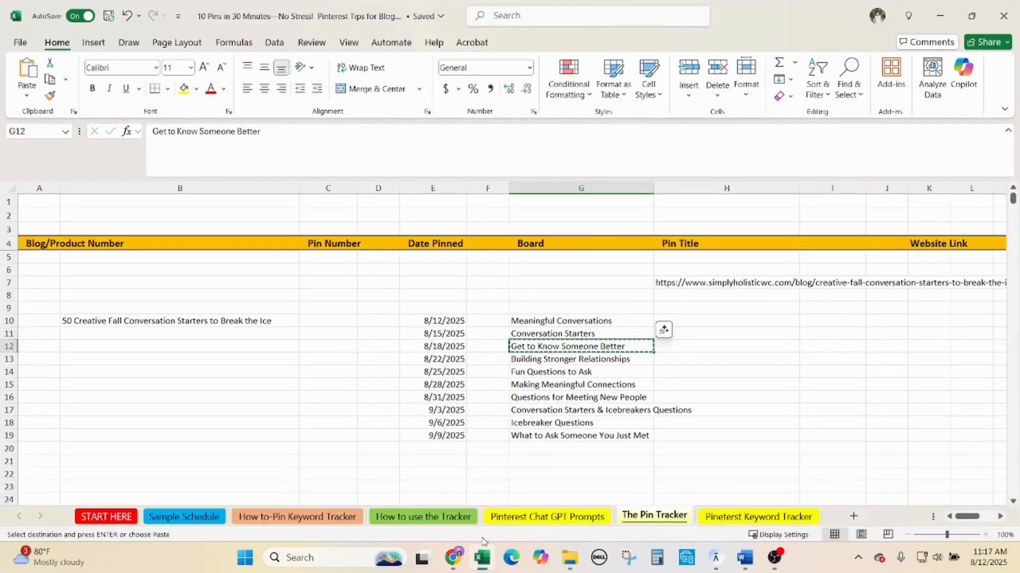
{"action": "left_click", "coordinate": [453, 558]}
{"action": "left_click", "coordinate": [626, 191]}
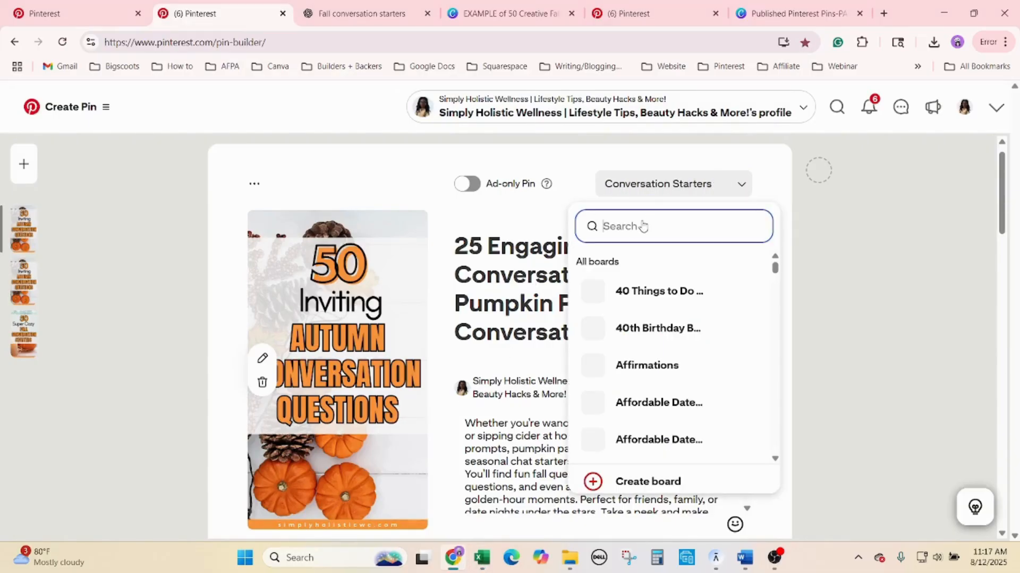
{"action": "left_click", "coordinate": [643, 223]}
{"action": "key", "text": "ctrl+v"}
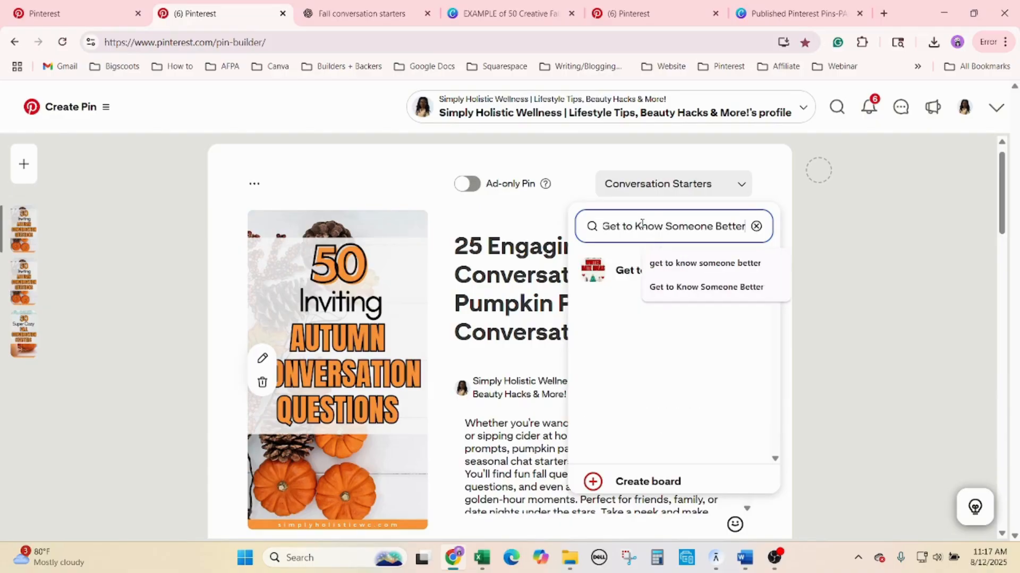
{"action": "left_click", "coordinate": [630, 280]}
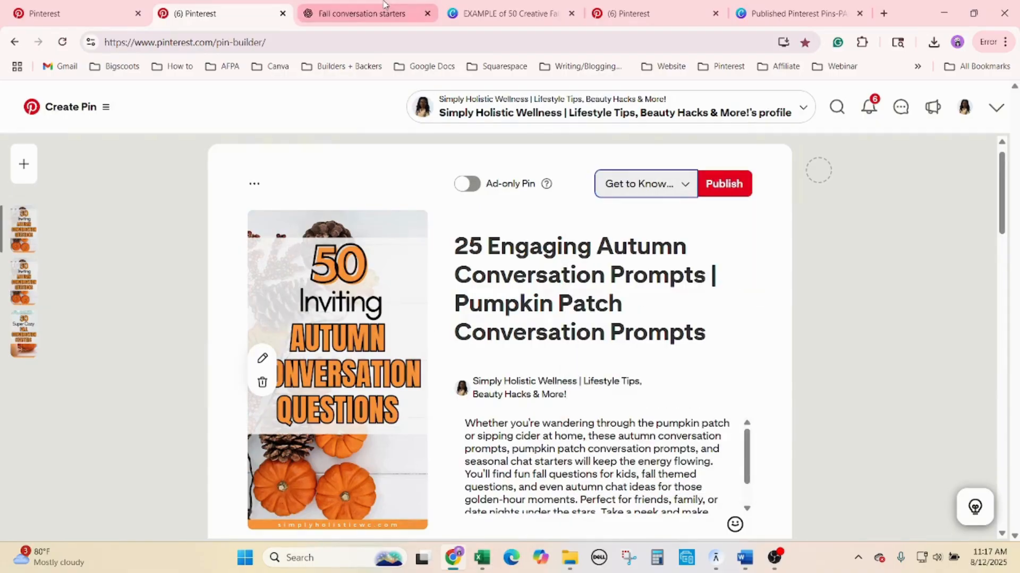
Step: Replace the third pin's title with ChatGPT's third title, "25 Cozy Fall Questions | Fall Picnic Talking Points"
{"action": "left_click", "coordinate": [361, 13]}
{"action": "scroll", "coordinate": [459, 275], "scroll_direction": "down", "scroll_amount": 2}
{"action": "scroll", "coordinate": [459, 275], "scroll_direction": "down", "scroll_amount": 3}
{"action": "left_click_drag", "start_coordinate": [605, 247], "coordinate": [379, 247]}
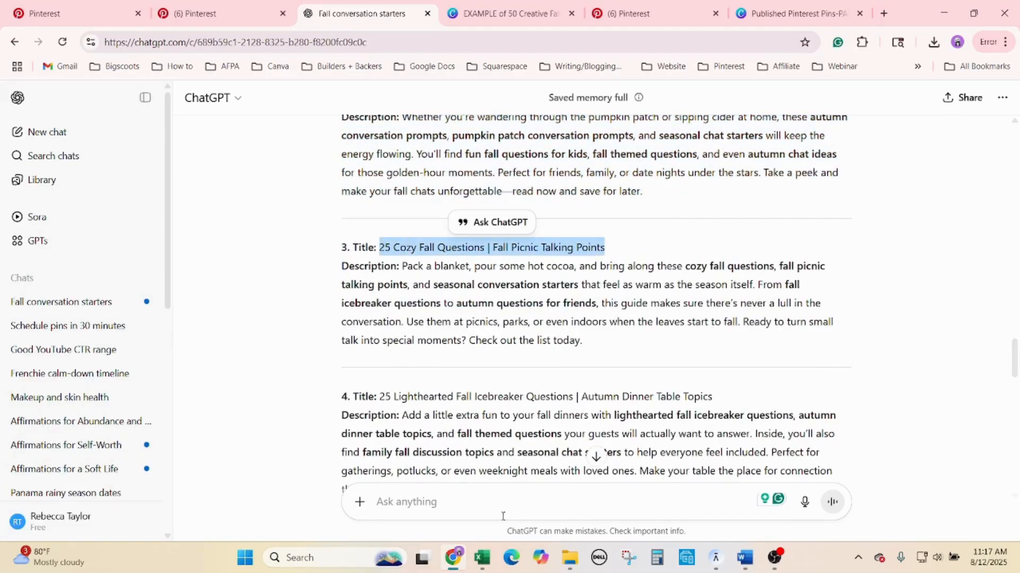
{"action": "left_click", "coordinate": [201, 13]}
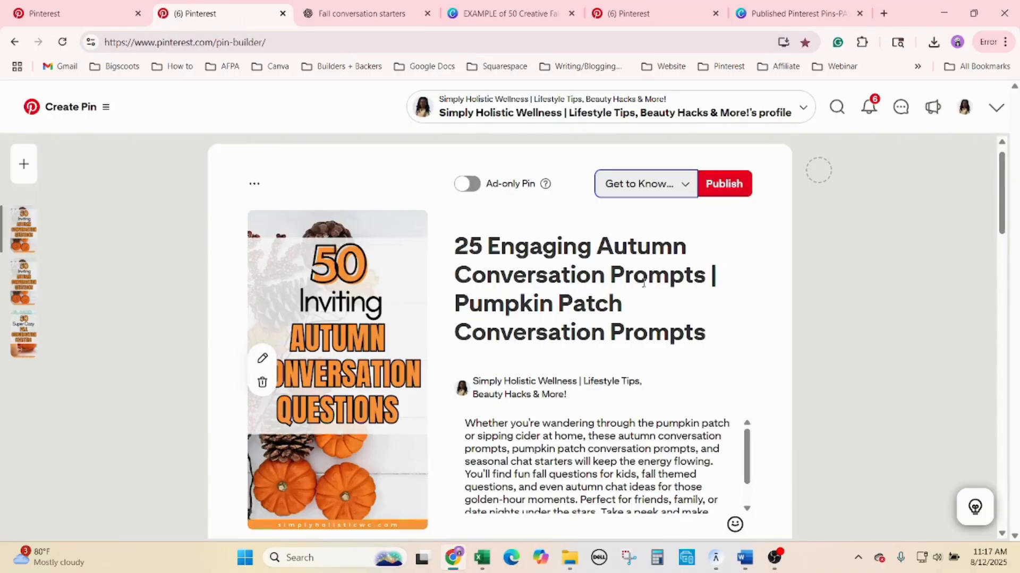
{"action": "right_click", "coordinate": [637, 249]}
{"action": "left_click", "coordinate": [665, 428]}
{"action": "key", "text": "ctrl+v"}
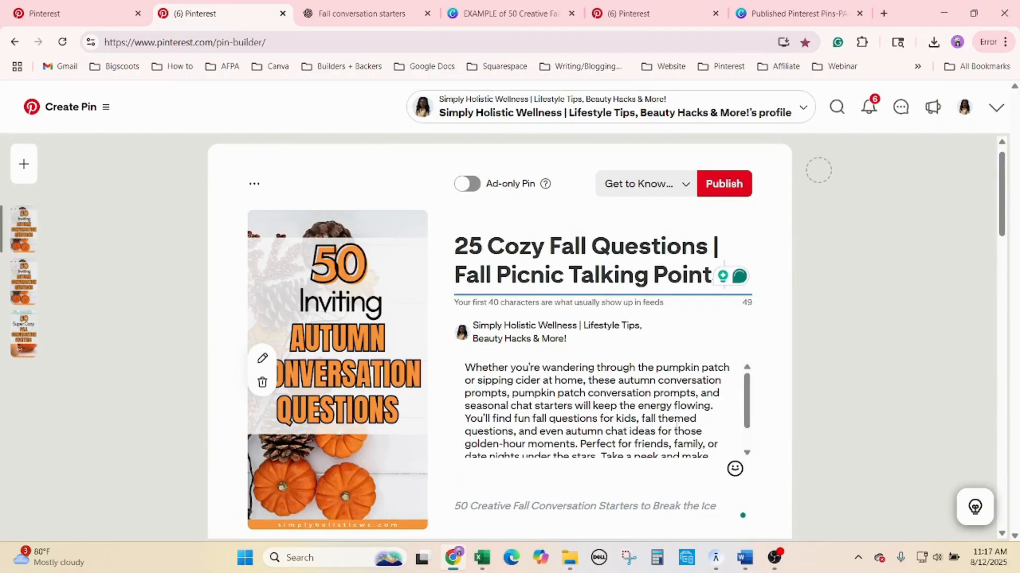
Step: Replace the third pin's description with ChatGPT's third description, beginning "Pack a blanket, pour some hot cocoa"
{"action": "left_click", "coordinate": [357, 6]}
{"action": "left_click_drag", "start_coordinate": [584, 342], "coordinate": [403, 266]}
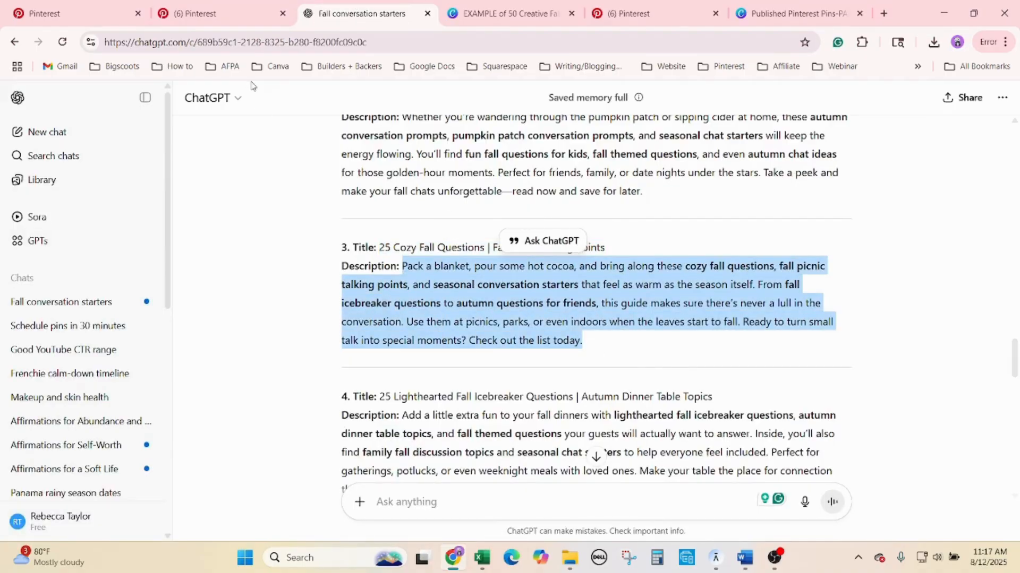
{"action": "left_click", "coordinate": [242, 13]}
{"action": "right_click", "coordinate": [539, 401]}
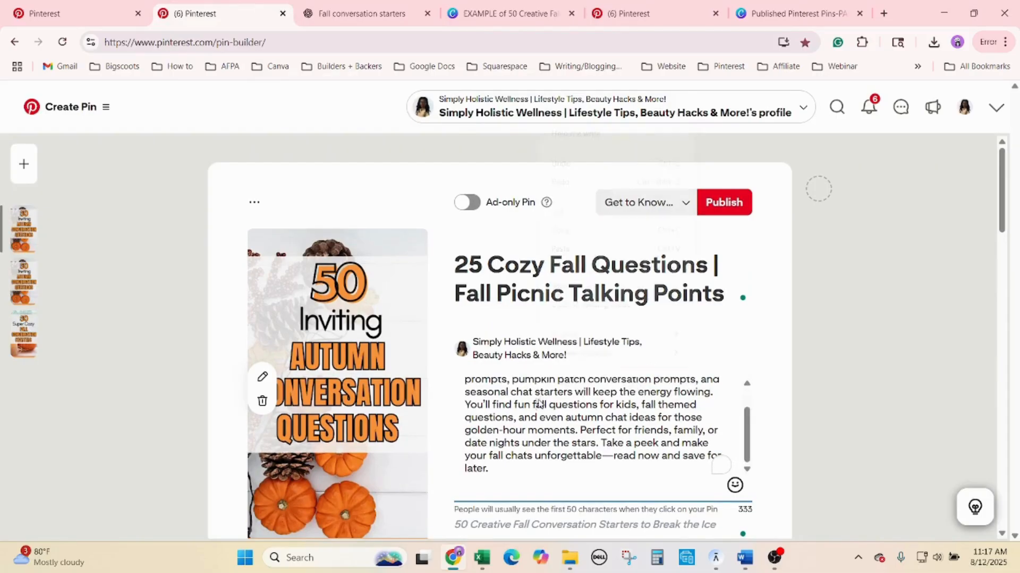
{"action": "left_click", "coordinate": [595, 286]}
{"action": "key", "text": "ctrl+v"}
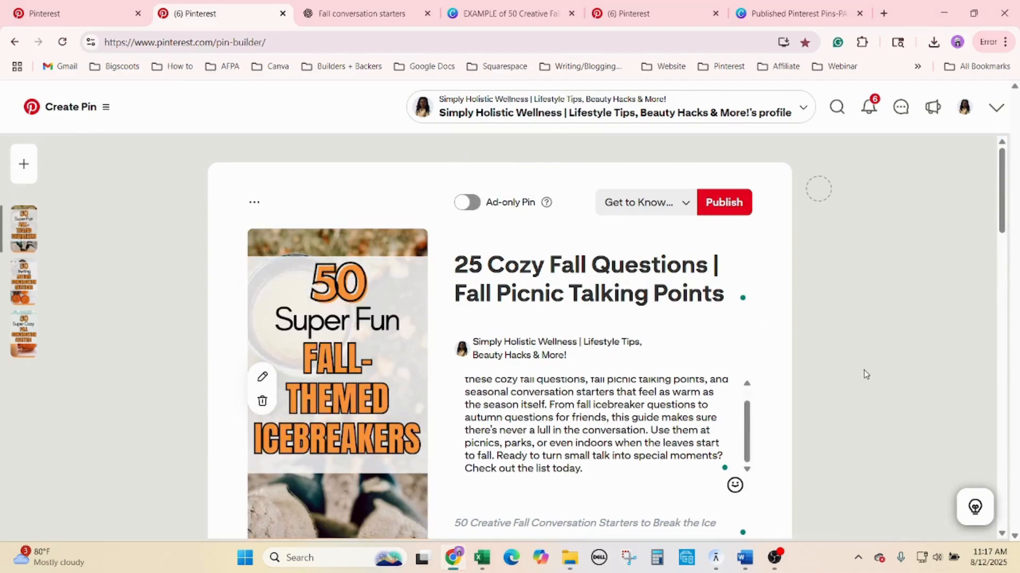
Step: Set the third pin's publish date to 08/19/2025
{"action": "scroll", "coordinate": [866, 381], "scroll_direction": "down", "scroll_amount": 5}
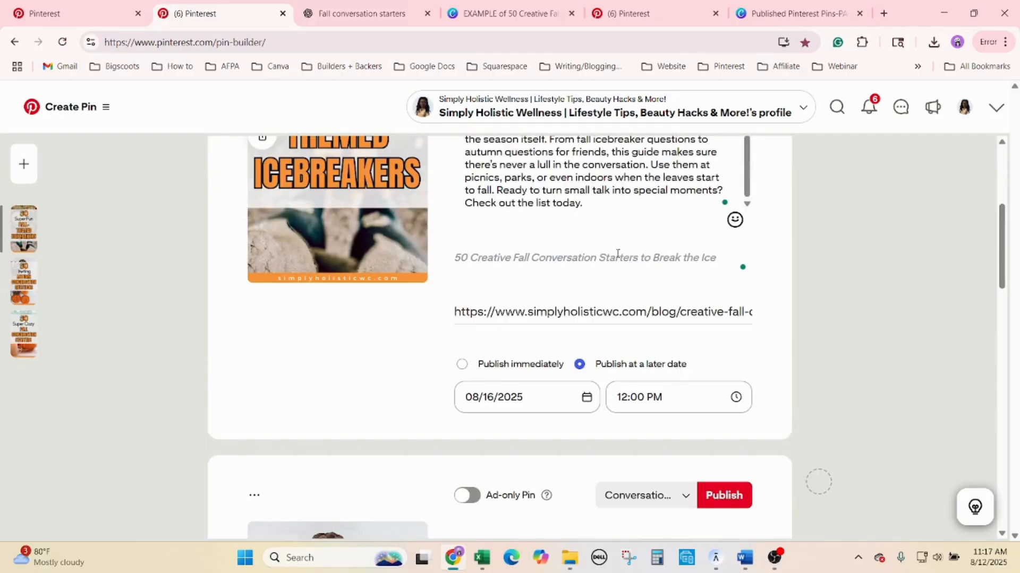
{"action": "left_click", "coordinate": [531, 401]}
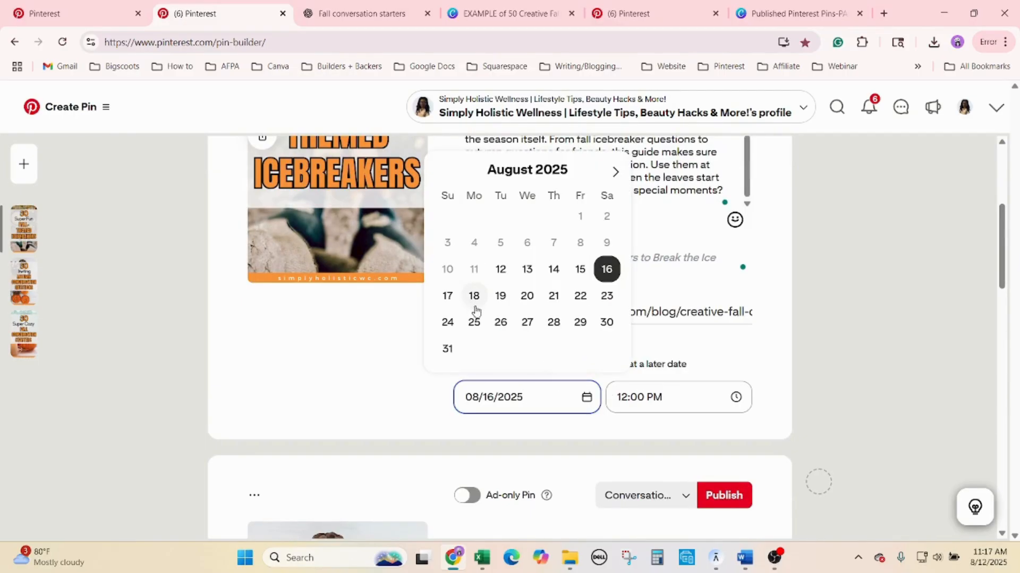
{"action": "left_click", "coordinate": [500, 297]}
{"action": "left_click", "coordinate": [843, 344]}
{"action": "key", "text": "alt+Tab"}
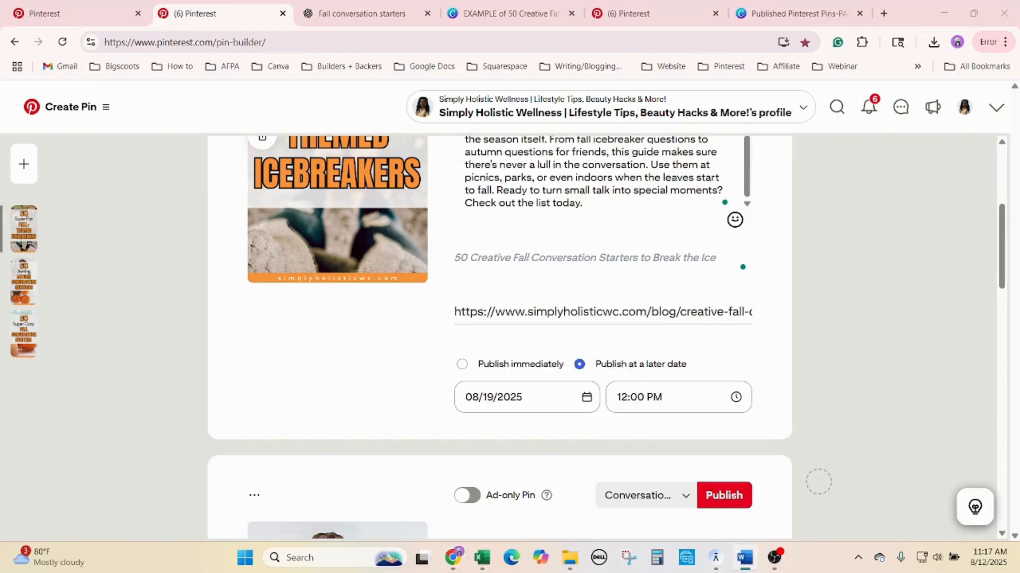
{"action": "left_click", "coordinate": [871, 325]}
Step: Review the boards, titles, descriptions, links and publish dates of all three pin drafts
{"action": "scroll", "coordinate": [870, 352], "scroll_direction": "up", "scroll_amount": 5}
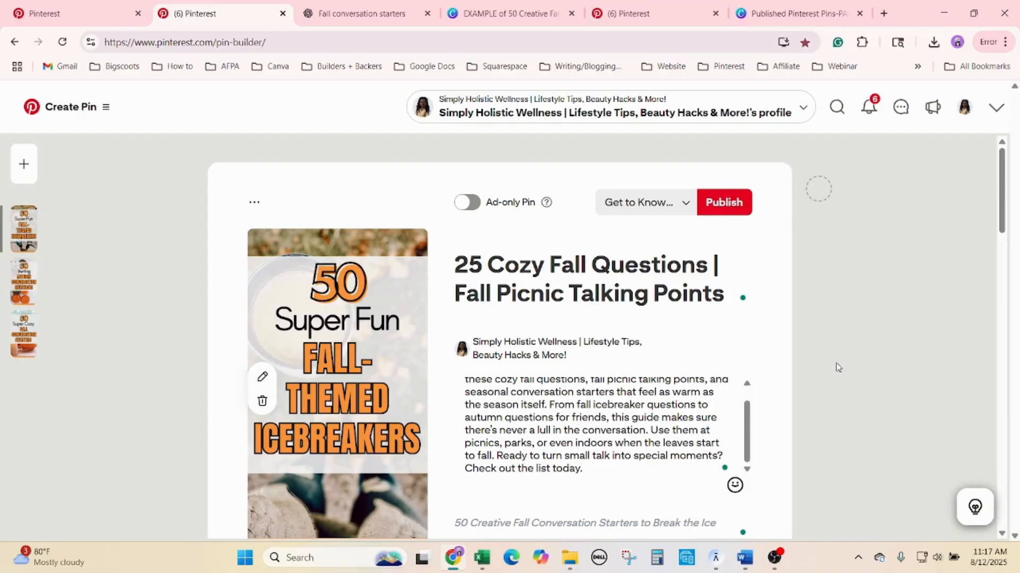
{"action": "scroll", "coordinate": [837, 367], "scroll_direction": "down", "scroll_amount": 8}
{"action": "scroll", "coordinate": [843, 375], "scroll_direction": "down", "scroll_amount": 7}
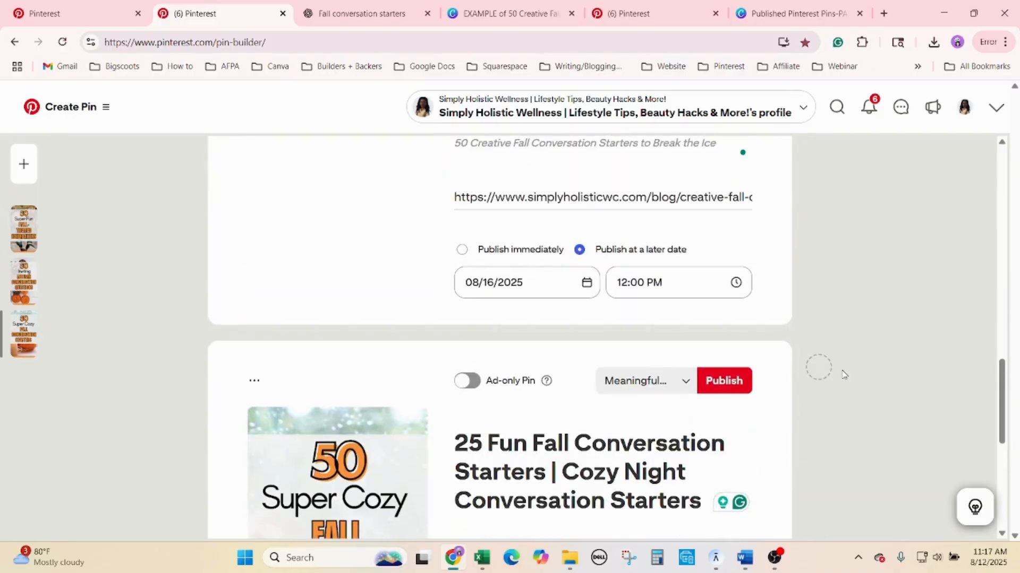
{"action": "scroll", "coordinate": [844, 374], "scroll_direction": "down", "scroll_amount": 4}
{"action": "scroll", "coordinate": [845, 375], "scroll_direction": "down", "scroll_amount": 2}
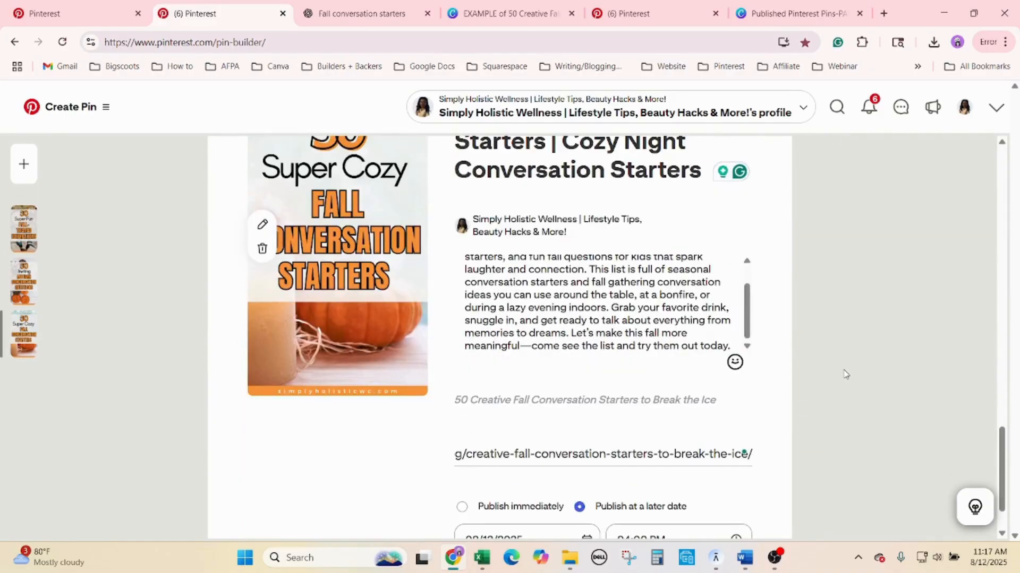
{"action": "scroll", "coordinate": [844, 372], "scroll_direction": "up", "scroll_amount": 3}
{"action": "scroll", "coordinate": [846, 372], "scroll_direction": "up", "scroll_amount": 5}
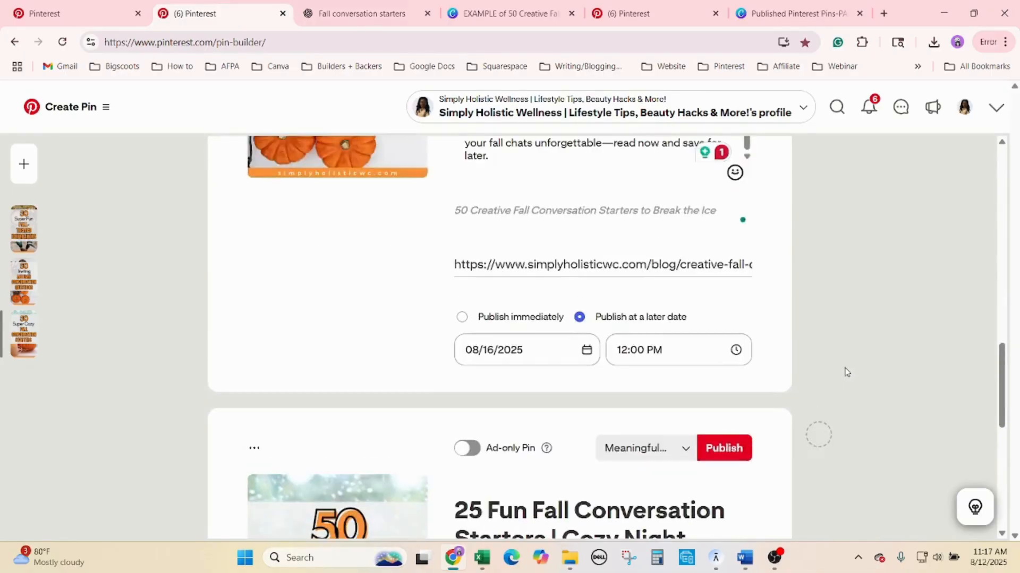
{"action": "scroll", "coordinate": [846, 371], "scroll_direction": "up", "scroll_amount": 10}
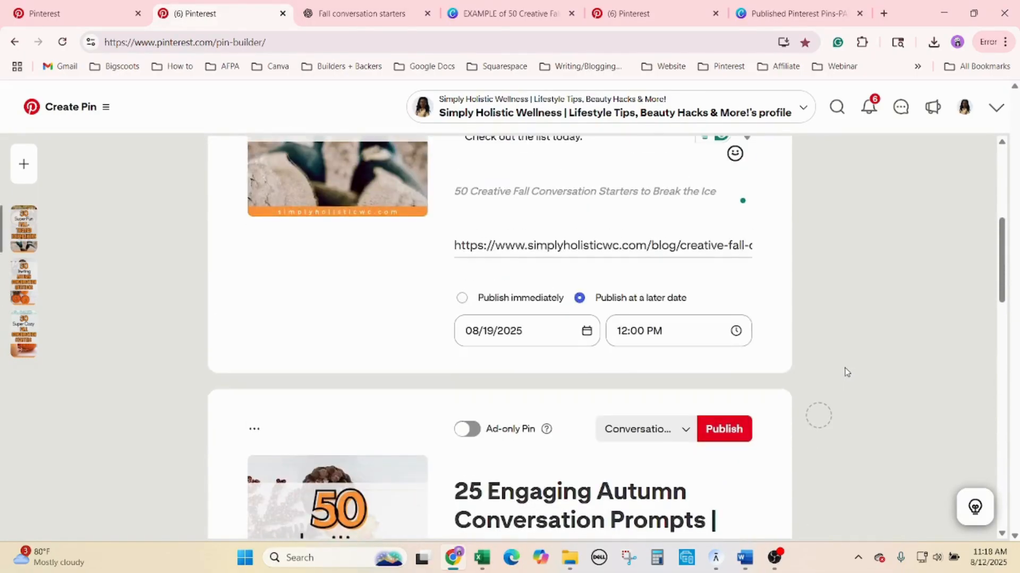
{"action": "scroll", "coordinate": [847, 372], "scroll_direction": "up", "scroll_amount": 6}
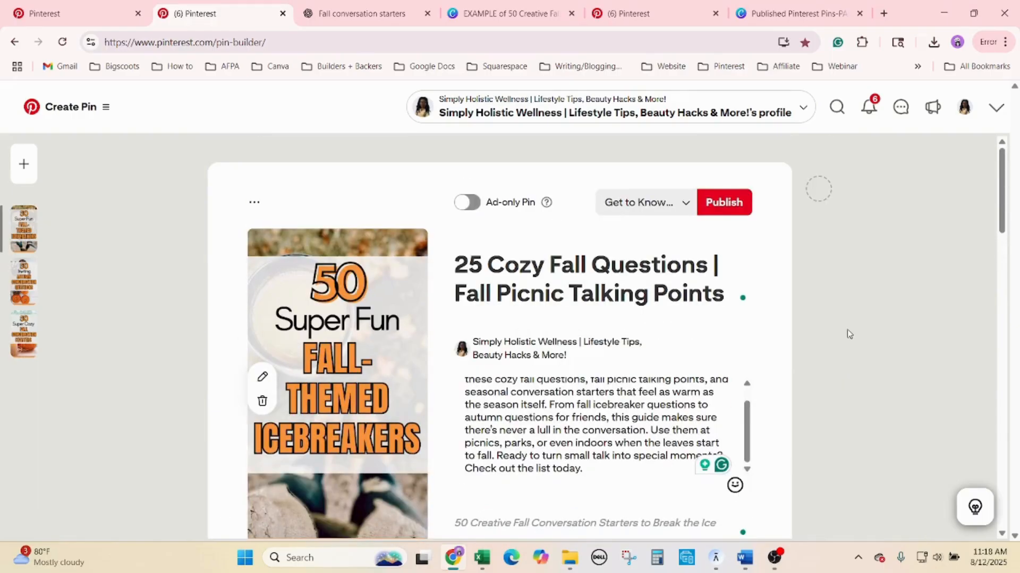
Step: Select all three pin drafts for bulk publishing and look through the selection
{"action": "left_click", "coordinate": [810, 194]}
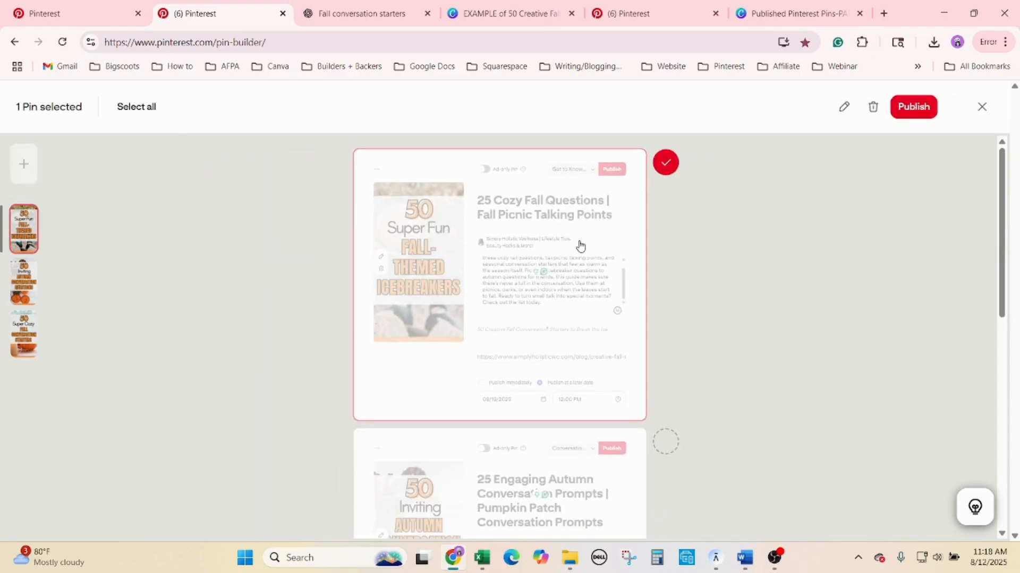
{"action": "left_click", "coordinate": [153, 118]}
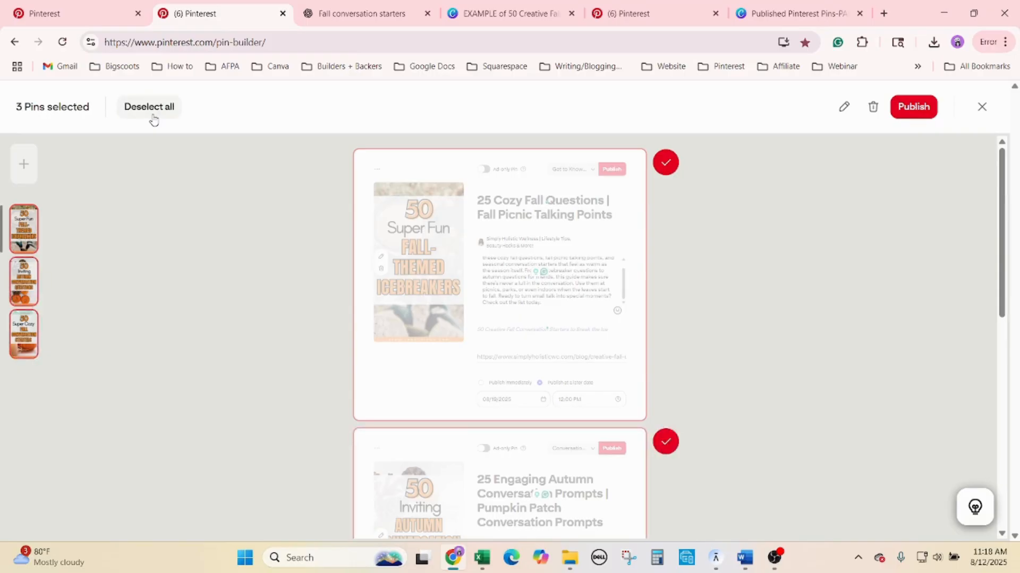
{"action": "scroll", "coordinate": [664, 330], "scroll_direction": "down", "scroll_amount": 9}
{"action": "scroll", "coordinate": [736, 424], "scroll_direction": "up", "scroll_amount": 9}
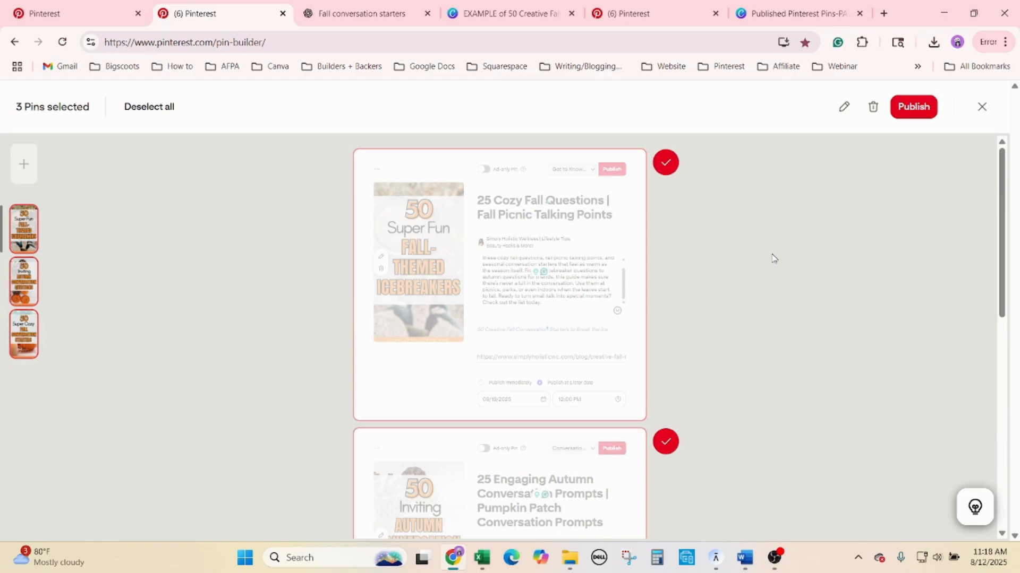
Step: Switch to the Excel workbook and read the Quick Start guide on the START HERE sheet
{"action": "key", "text": "alt+Tab"}
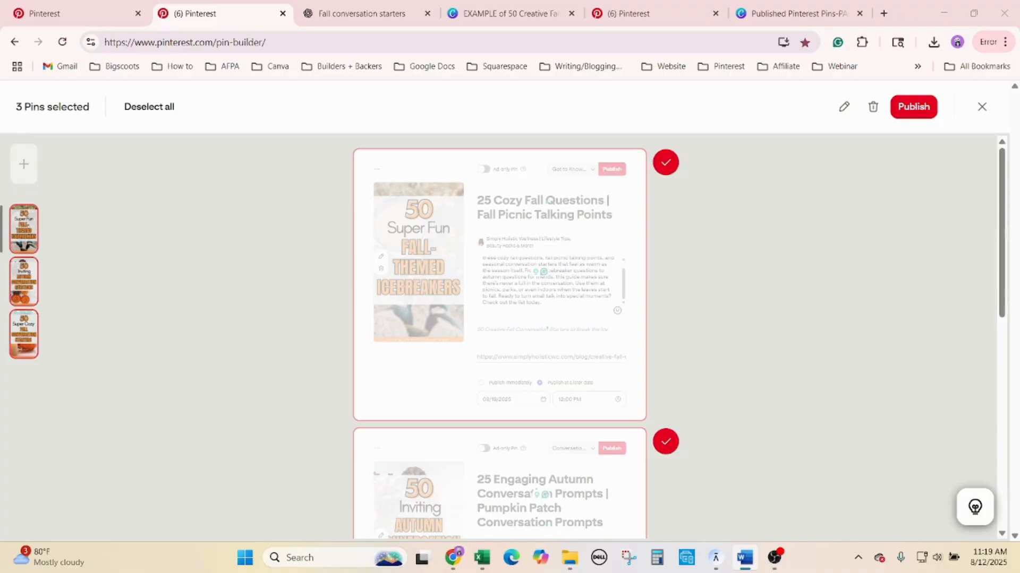
{"action": "left_click", "coordinate": [85, 12]}
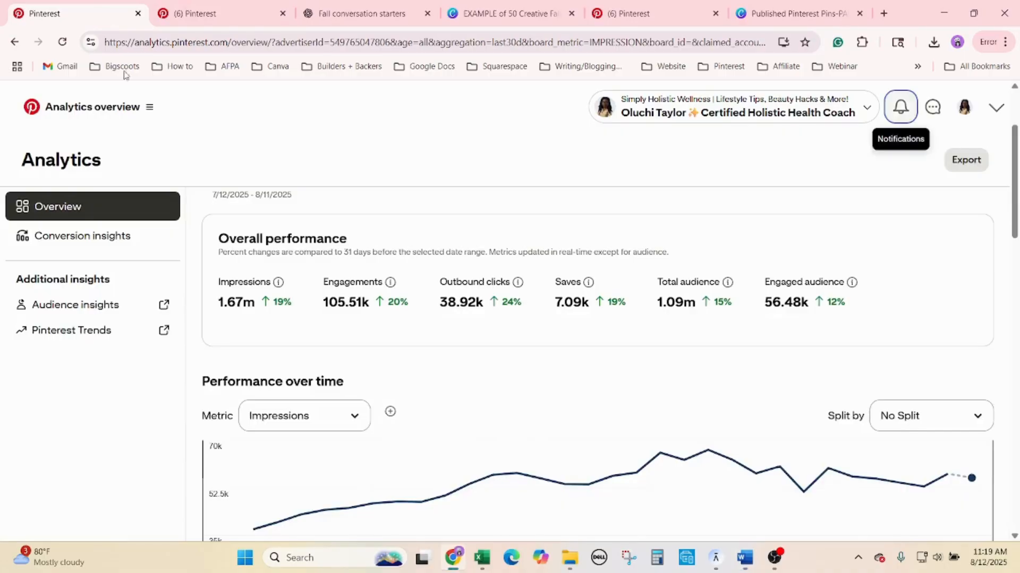
{"action": "left_click", "coordinate": [481, 558]}
{"action": "left_click", "coordinate": [328, 499]}
{"action": "left_click", "coordinate": [121, 500]}
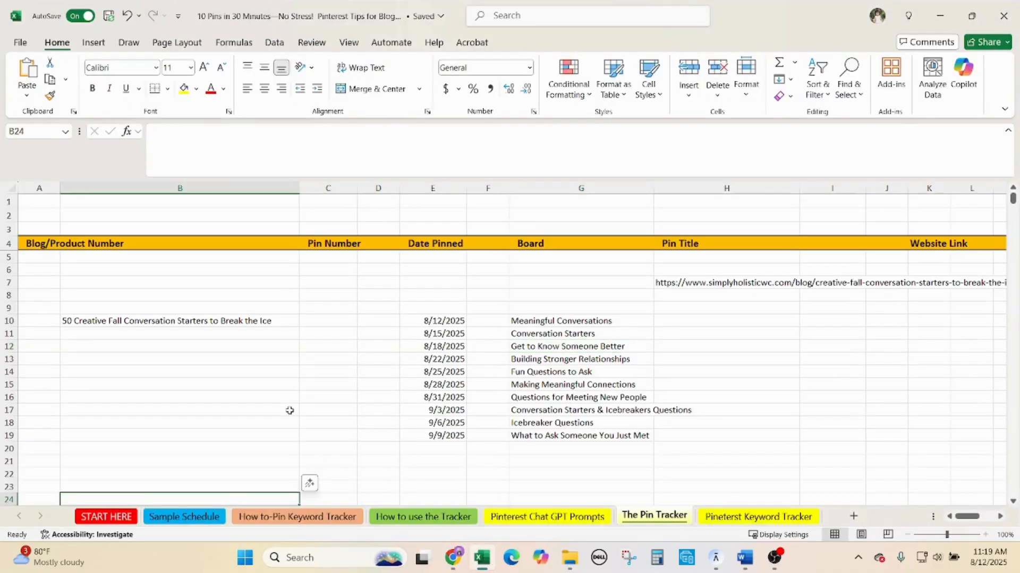
{"action": "left_click", "coordinate": [117, 517]}
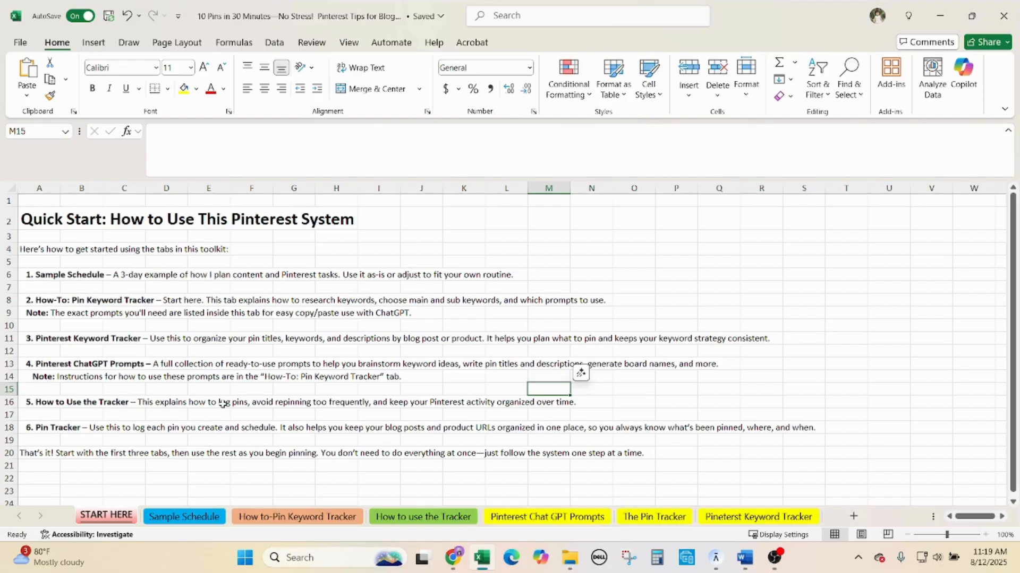
{"action": "scroll", "coordinate": [310, 358], "scroll_direction": "down", "scroll_amount": 1}
{"action": "scroll", "coordinate": [310, 359], "scroll_direction": "up", "scroll_amount": 1}
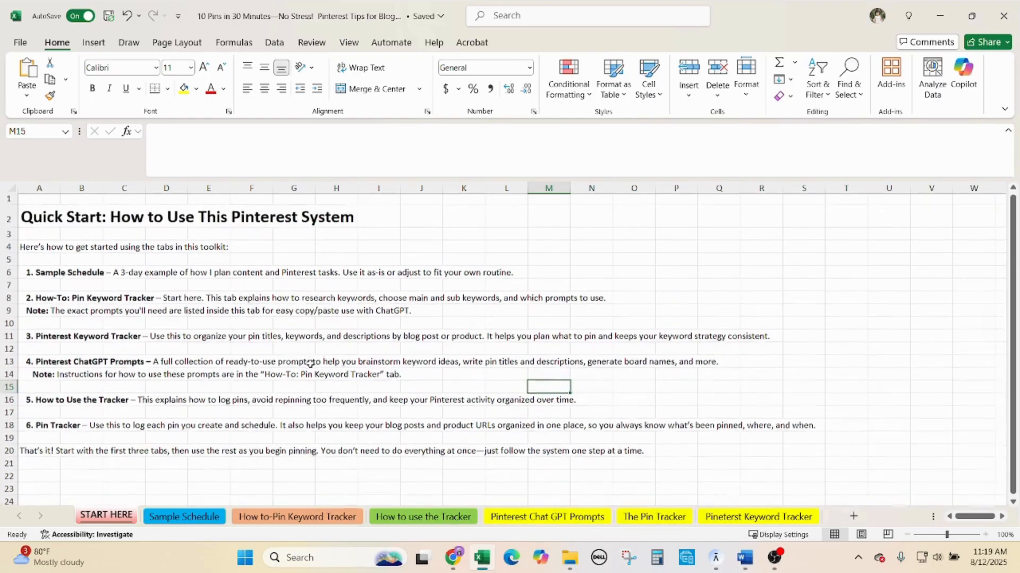